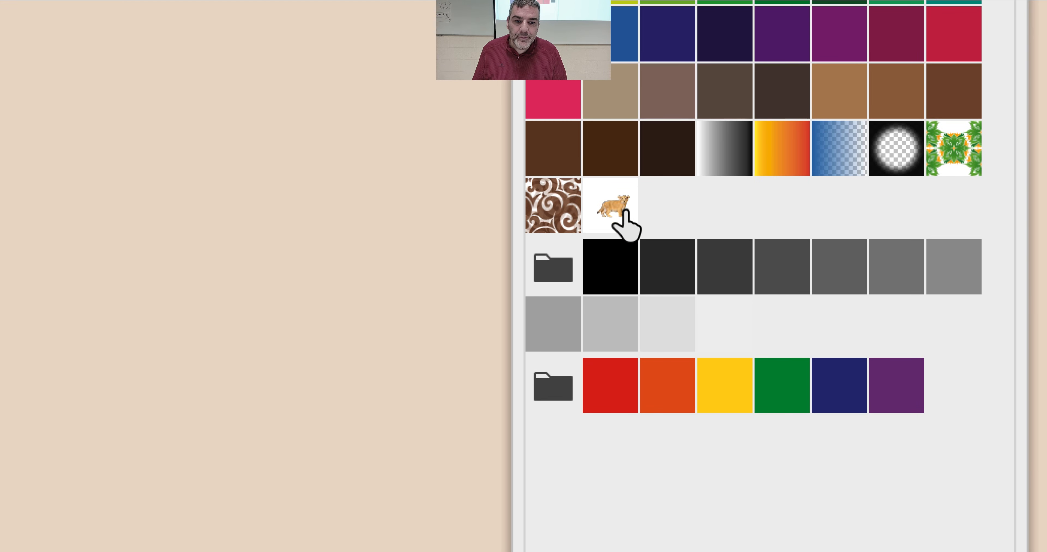
Open the lion cub pattern swatch for editing, inspect its tile repeat and exit pattern editing mode
{"action": "left_click", "coordinate": [621, 212]}
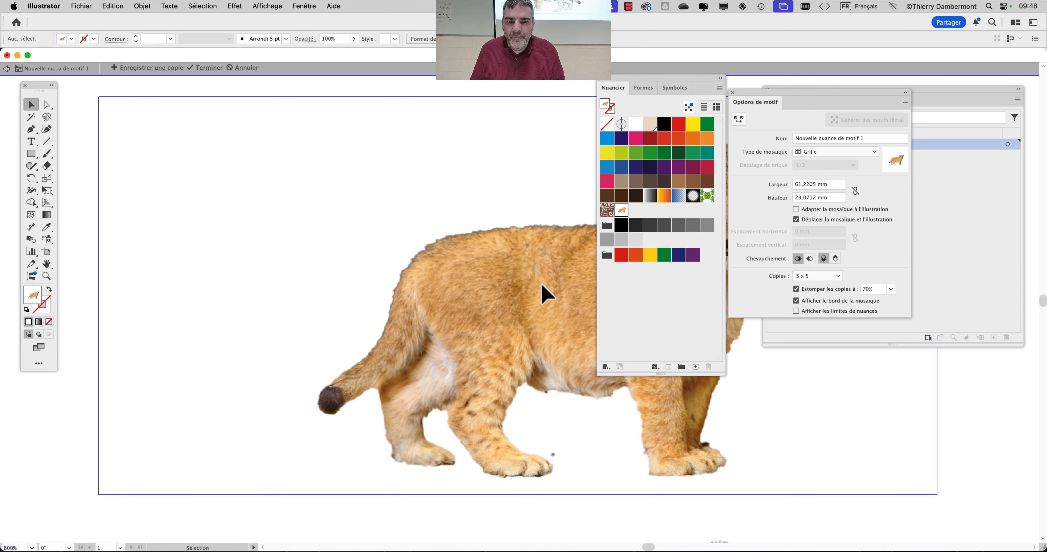
{"action": "scroll", "coordinate": [541, 285], "scroll_direction": "down", "scroll_amount": 5}
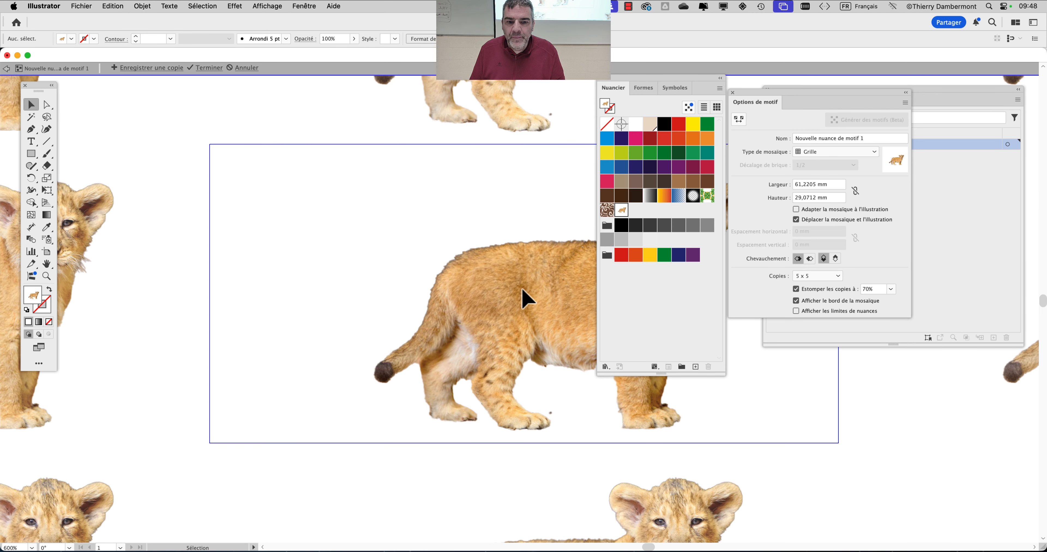
{"action": "scroll", "coordinate": [522, 307], "scroll_direction": "down", "scroll_amount": 3}
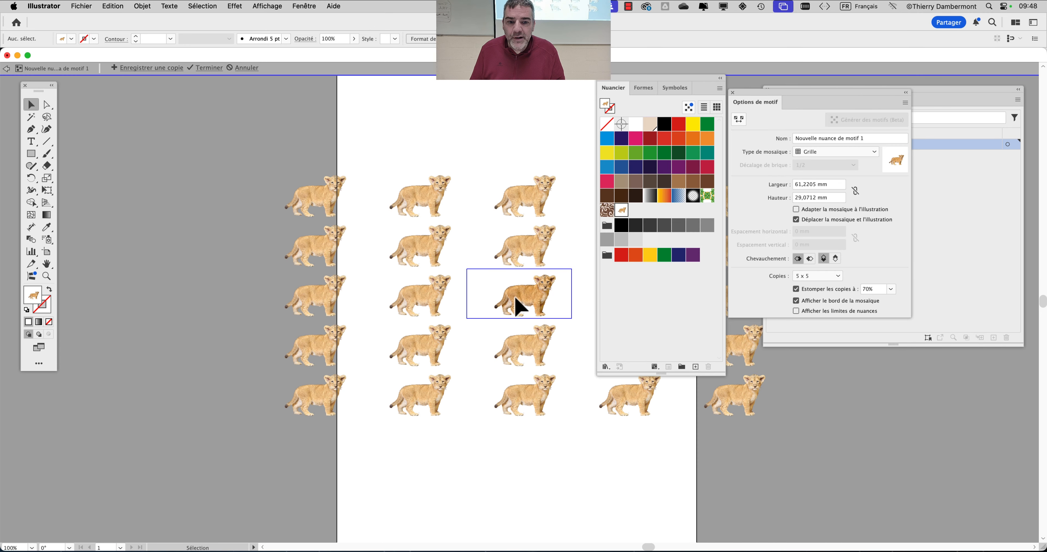
{"action": "left_click_drag", "start_coordinate": [443, 268], "coordinate": [280, 245]}
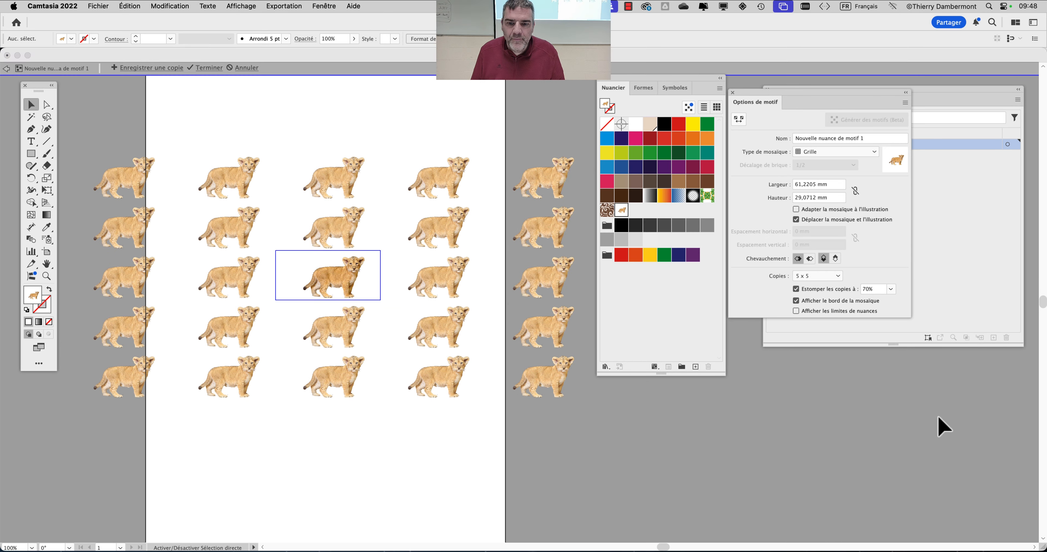
{"action": "scroll", "coordinate": [434, 380], "scroll_direction": "down", "scroll_amount": 1}
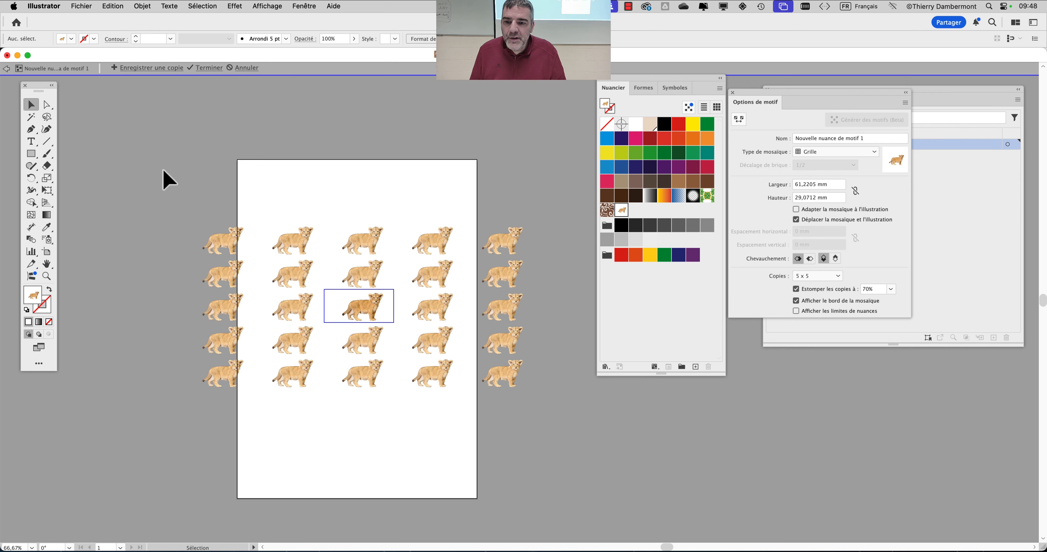
{"action": "left_click_drag", "start_coordinate": [41, 92], "coordinate": [36, 121]}
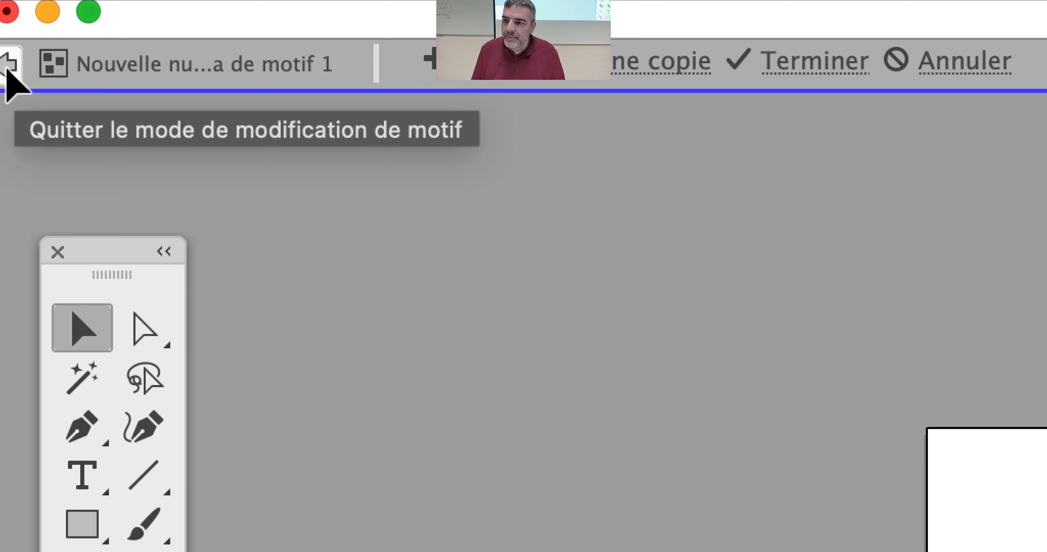
{"action": "left_click", "coordinate": [8, 65]}
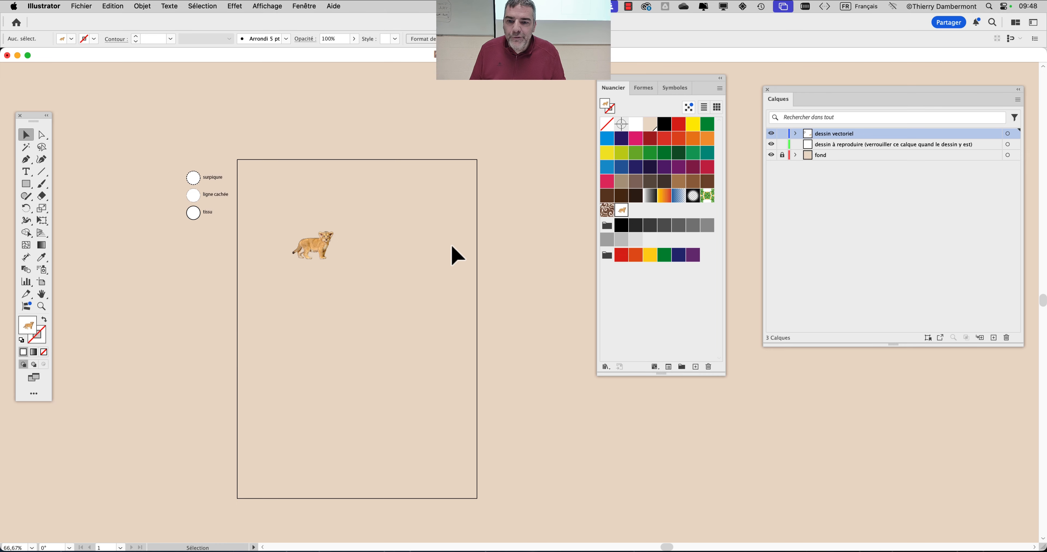
Reopen the lion cub pattern over an empty area away from the artboard and leave pattern editing mode
{"action": "scroll", "coordinate": [451, 247], "scroll_direction": "down", "scroll_amount": 2}
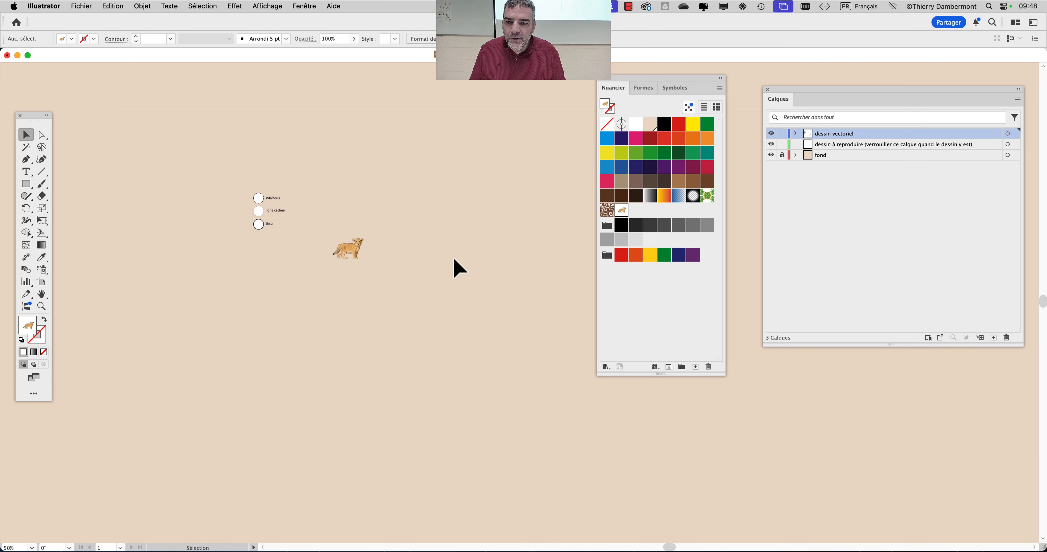
{"action": "left_click_drag", "start_coordinate": [497, 267], "coordinate": [138, 250]}
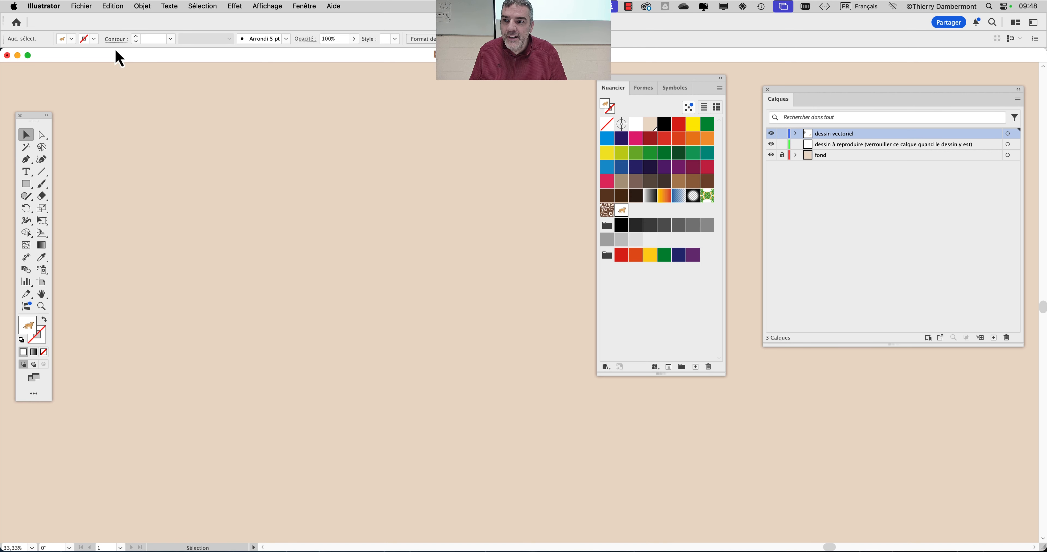
{"action": "double_click", "coordinate": [622, 211]}
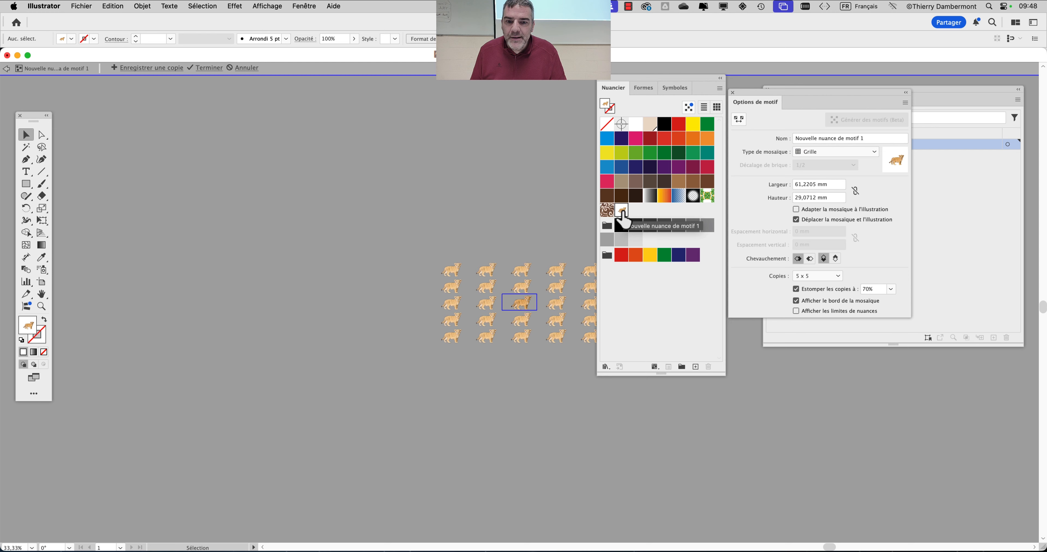
{"action": "left_click_drag", "start_coordinate": [509, 280], "coordinate": [338, 226]}
{"action": "key", "text": "super+1"}
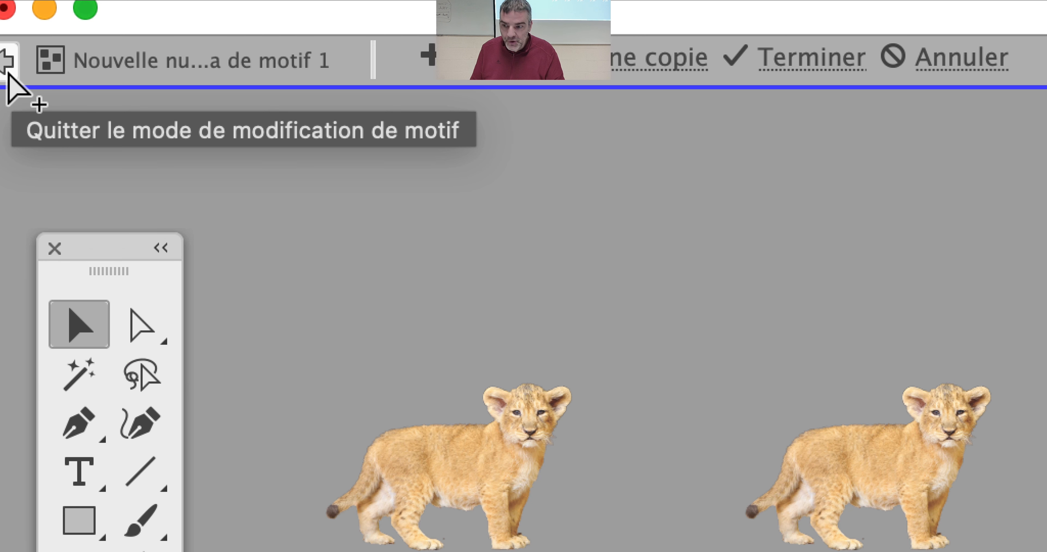
{"action": "left_click", "coordinate": [6, 69]}
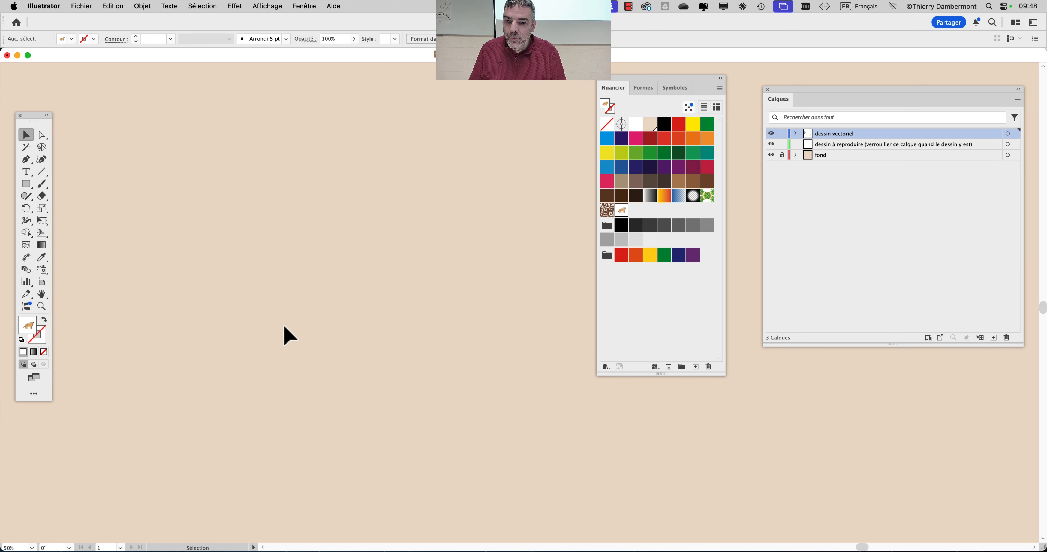
Bring an empty canvas area beside the artboard into view and open the lion cub pattern swatch for editing
{"action": "scroll", "coordinate": [285, 327], "scroll_direction": "down", "scroll_amount": 4}
{"action": "scroll", "coordinate": [305, 316], "scroll_direction": "down", "scroll_amount": 2}
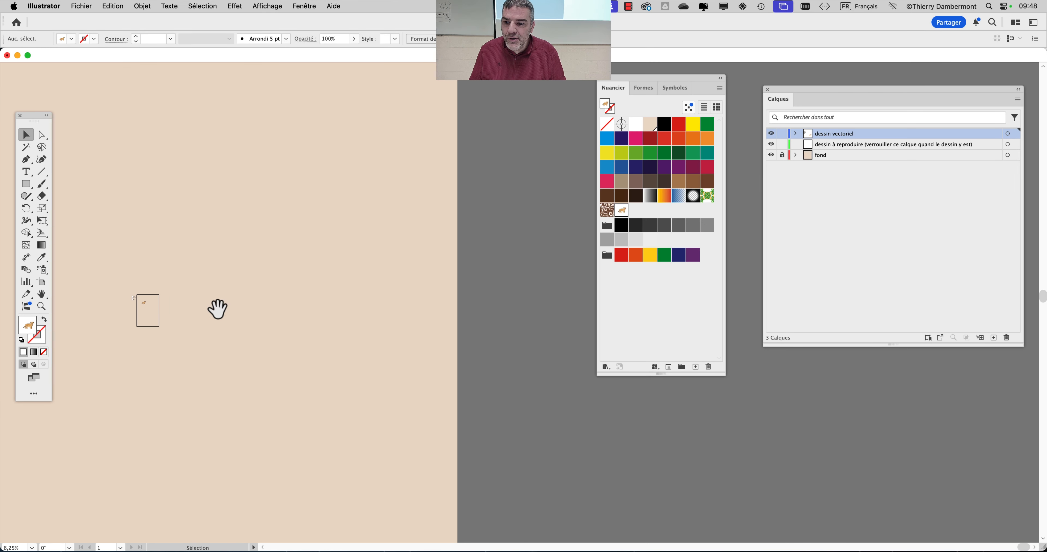
{"action": "left_click_drag", "start_coordinate": [217, 309], "coordinate": [328, 307]}
{"action": "scroll", "coordinate": [304, 313], "scroll_direction": "up", "scroll_amount": 3}
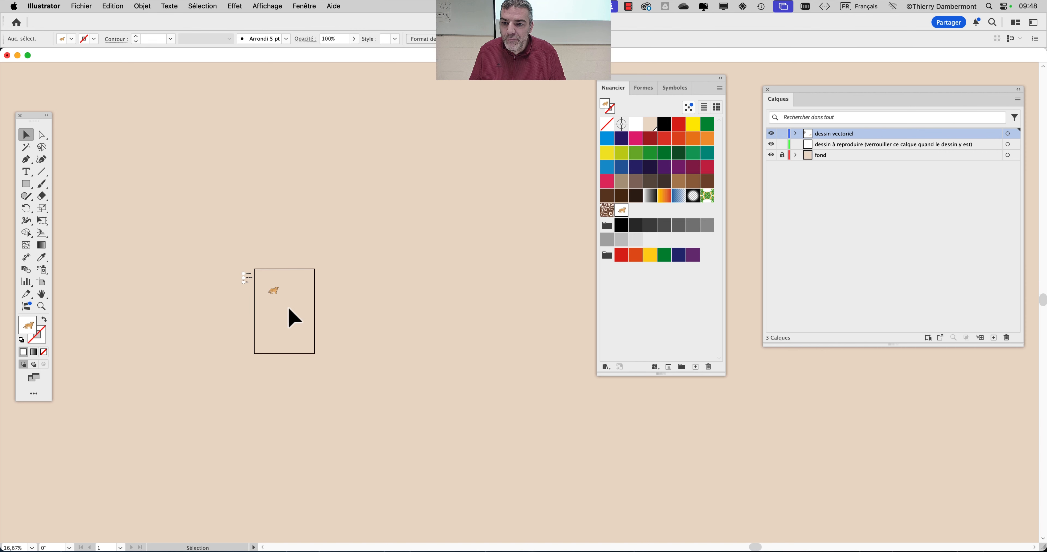
{"action": "scroll", "coordinate": [427, 306], "scroll_direction": "up", "scroll_amount": 1}
{"action": "left_click_drag", "start_coordinate": [502, 321], "coordinate": [171, 283]}
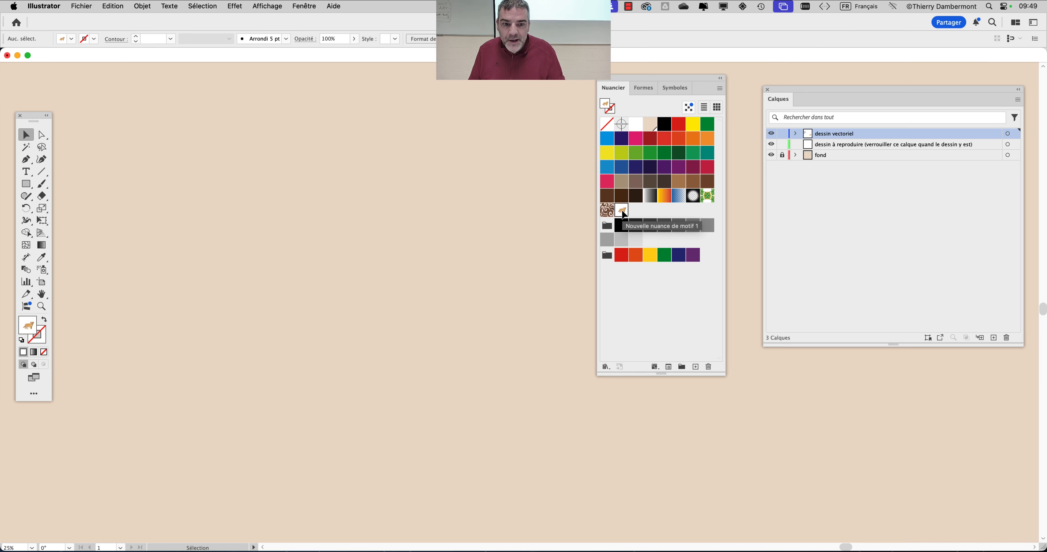
{"action": "double_click", "coordinate": [621, 211]}
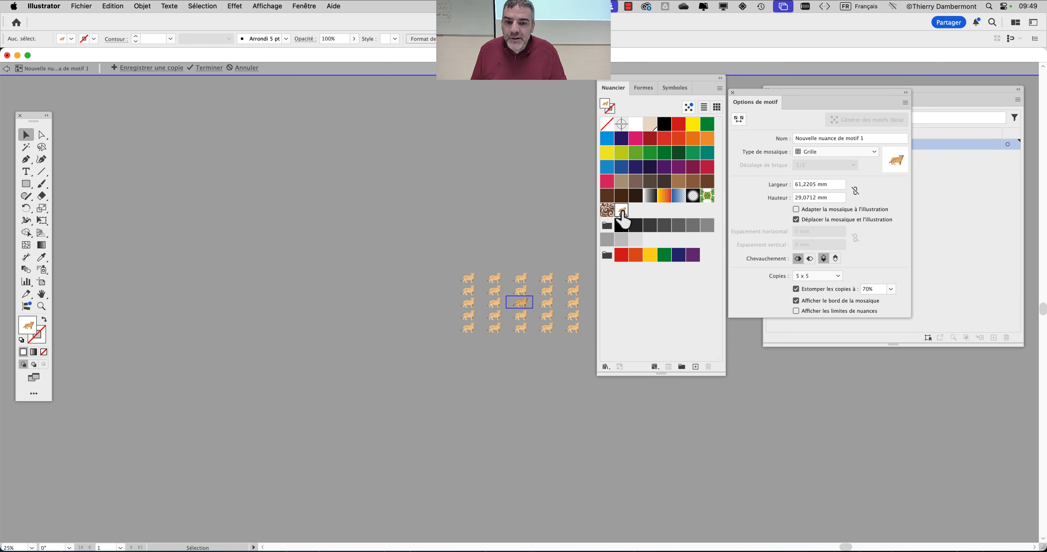
{"action": "scroll", "coordinate": [551, 307], "scroll_direction": "up", "scroll_amount": 1}
{"action": "left_click_drag", "start_coordinate": [434, 277], "coordinate": [334, 255]}
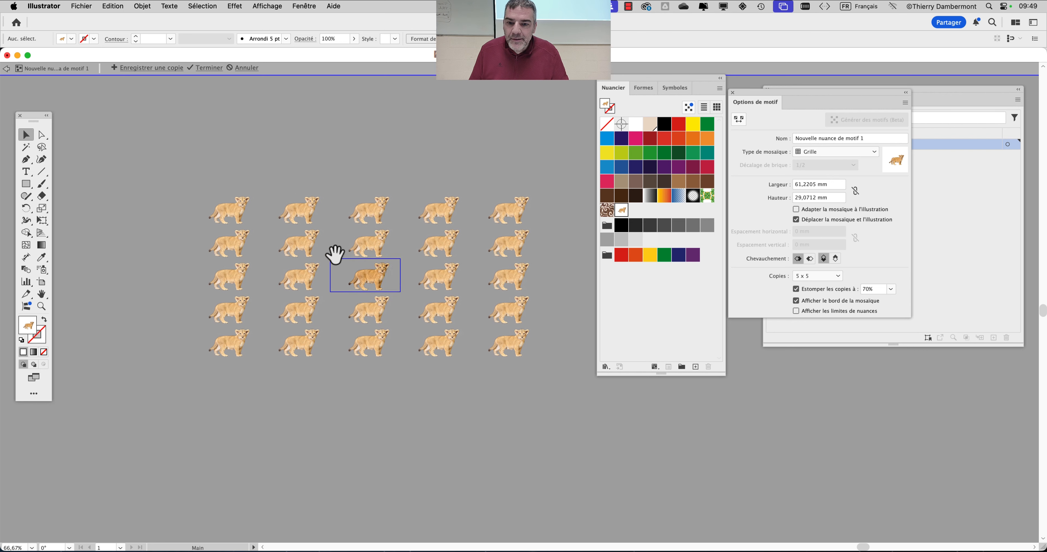
{"action": "scroll", "coordinate": [388, 265], "scroll_direction": "up", "scroll_amount": 1}
Move the Nuancier and Calques panels clear of Options de motif, and place Options de motif closer to the pattern preview
{"action": "left_click_drag", "start_coordinate": [634, 83], "coordinate": [879, 380]}
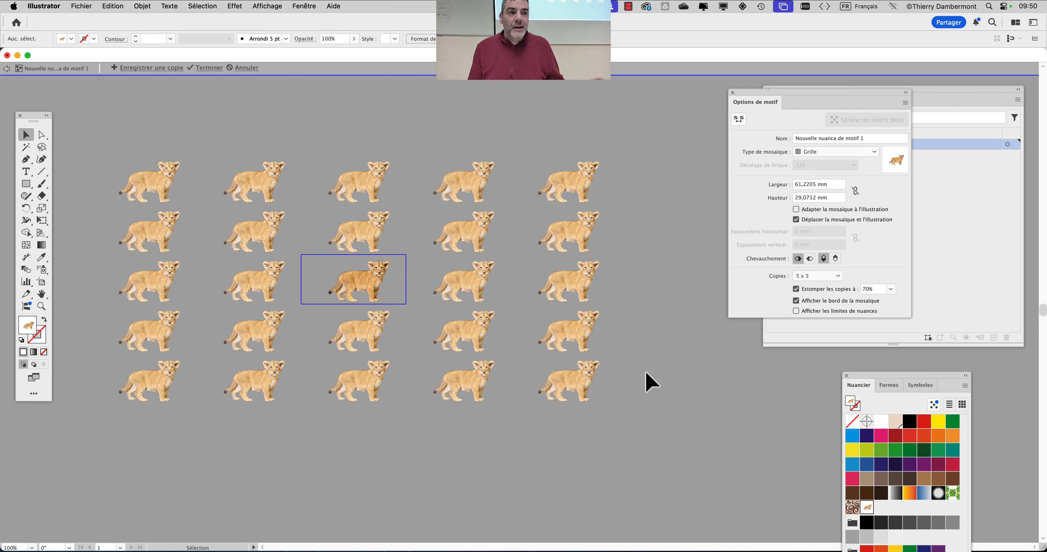
{"action": "left_click_drag", "start_coordinate": [875, 375], "coordinate": [646, 149]}
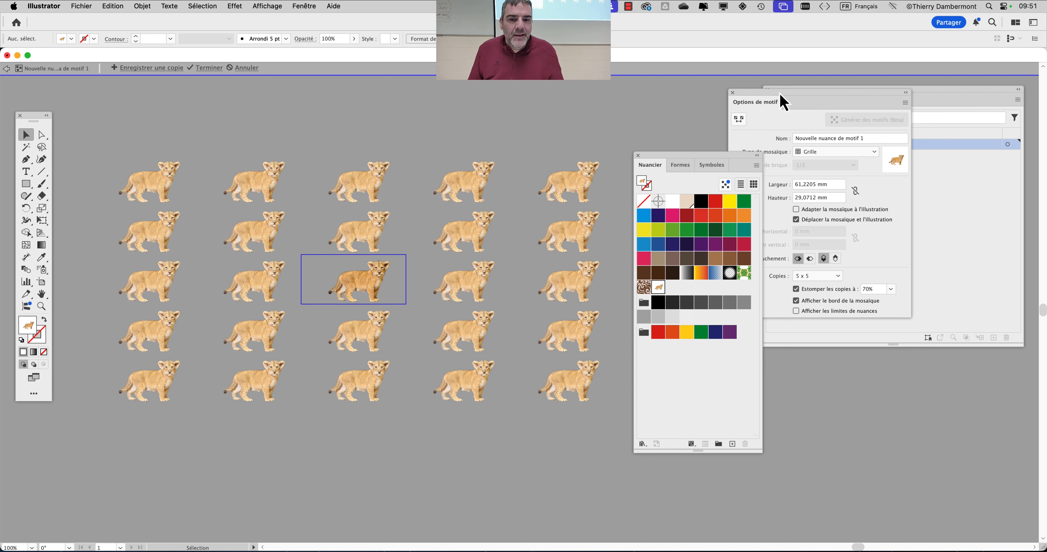
{"action": "left_click_drag", "start_coordinate": [672, 163], "coordinate": [905, 410]}
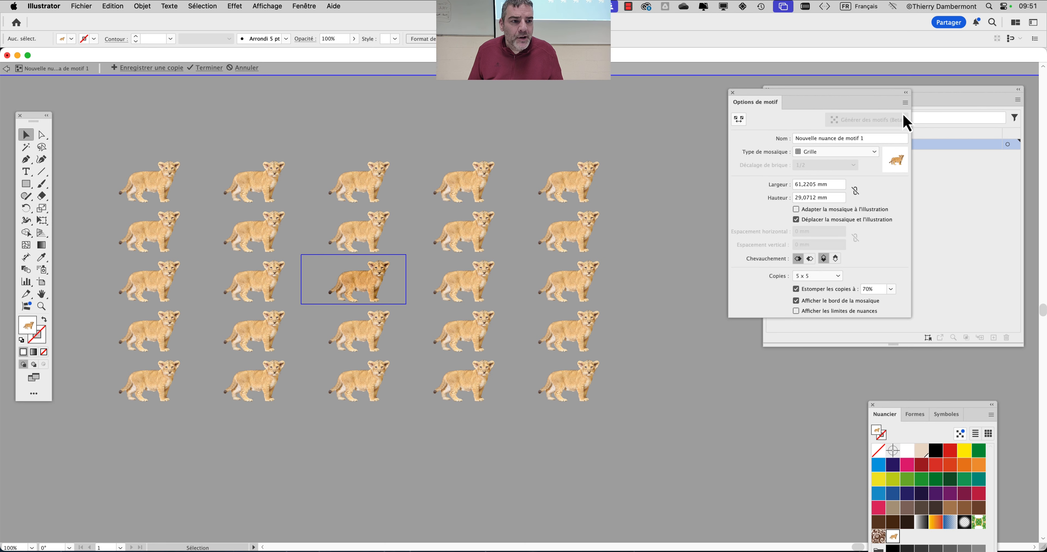
{"action": "left_click_drag", "start_coordinate": [947, 92], "coordinate": [873, 374]}
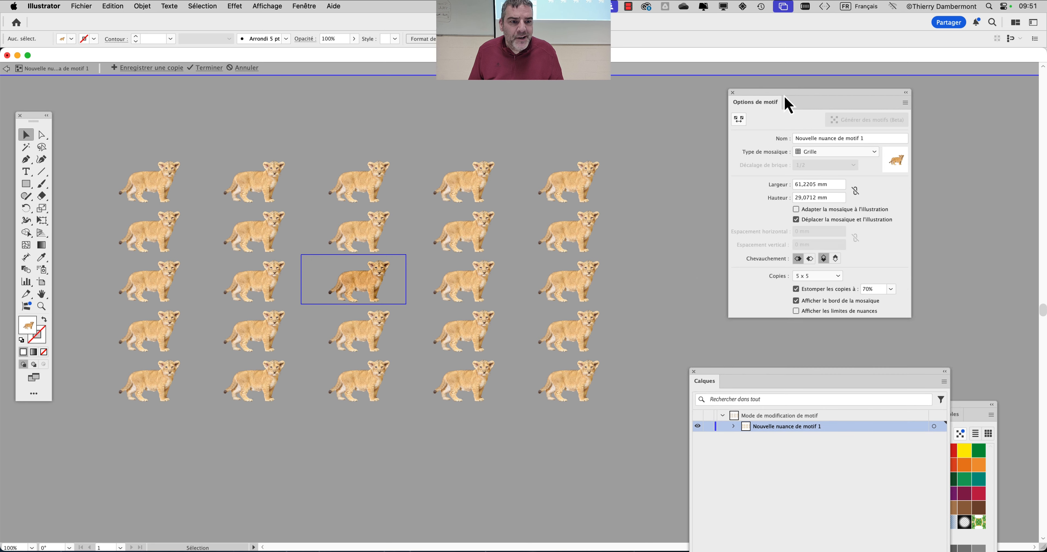
{"action": "left_click_drag", "start_coordinate": [788, 105], "coordinate": [691, 121]}
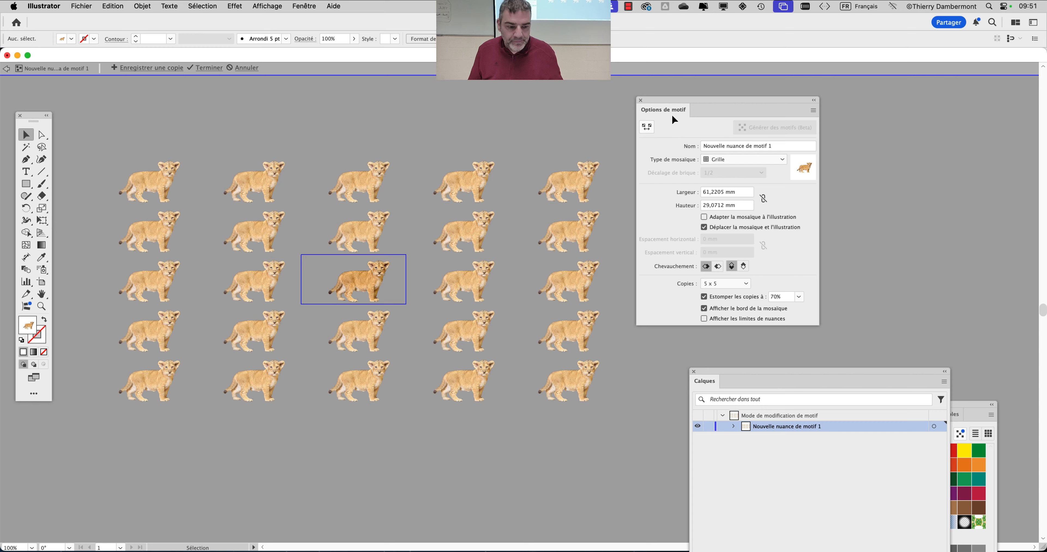
{"action": "key", "text": "Tab"}
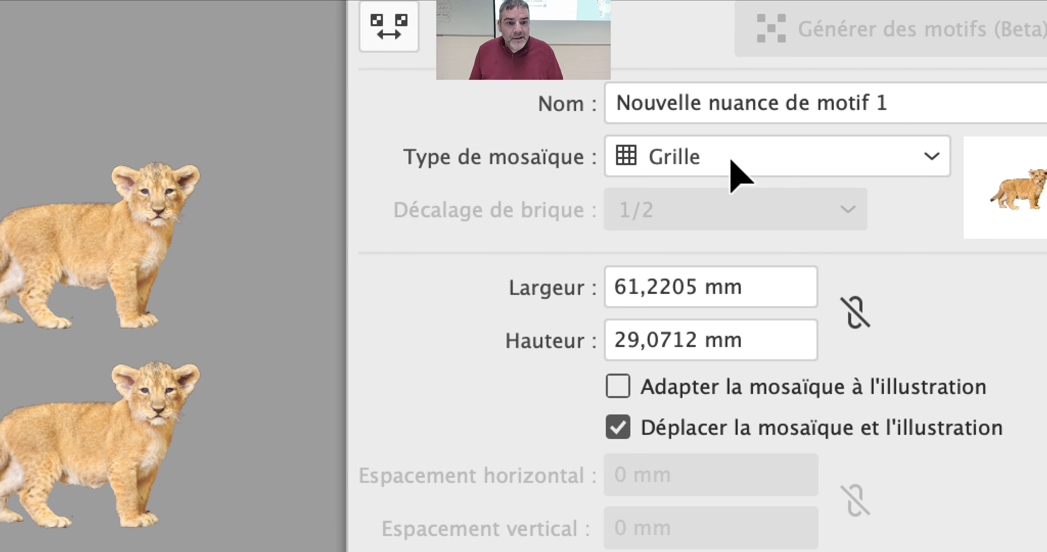
Try the tile types Brique par rangée, Brique par colonne, Hex par colonne and Hex par rangée on the lion cub pattern
{"action": "left_click", "coordinate": [731, 160]}
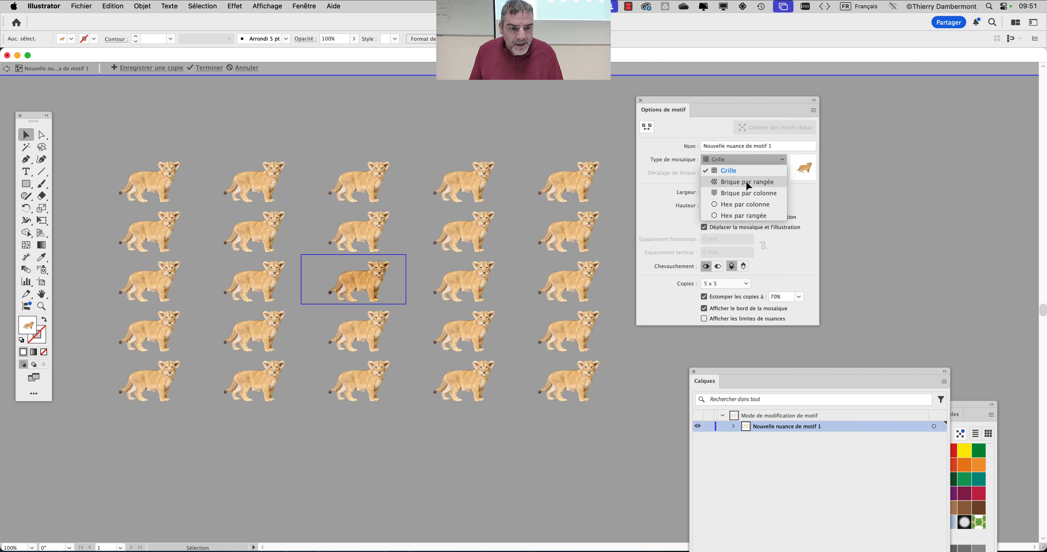
{"action": "left_click", "coordinate": [746, 183]}
{"action": "left_click", "coordinate": [738, 160]}
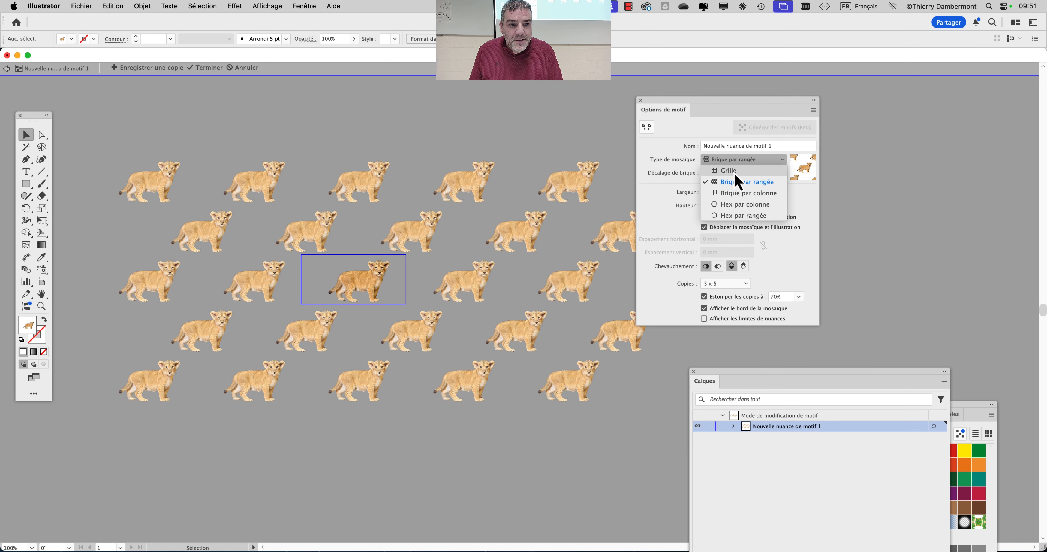
{"action": "left_click", "coordinate": [738, 194]}
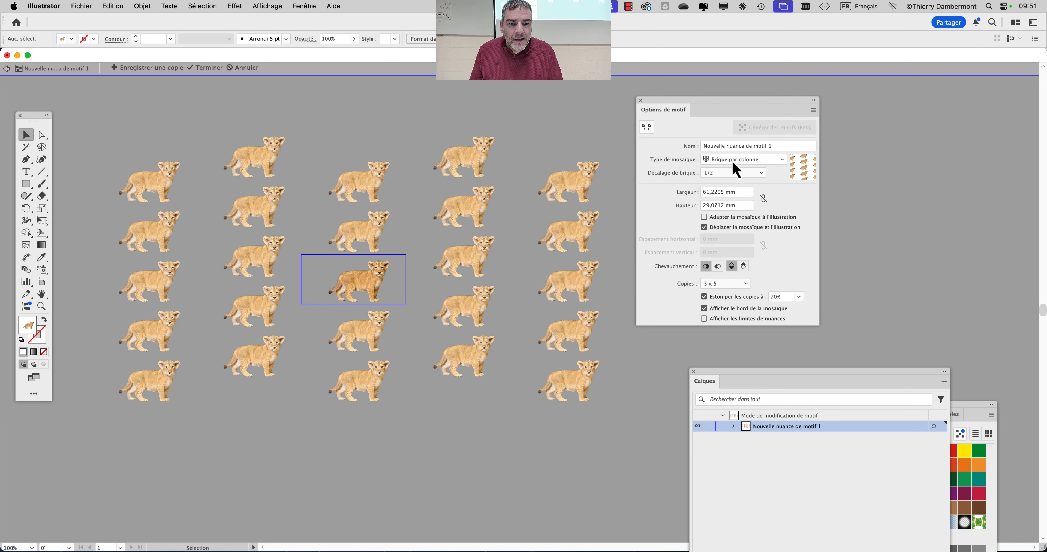
{"action": "left_click", "coordinate": [733, 163]}
{"action": "left_click", "coordinate": [733, 204]}
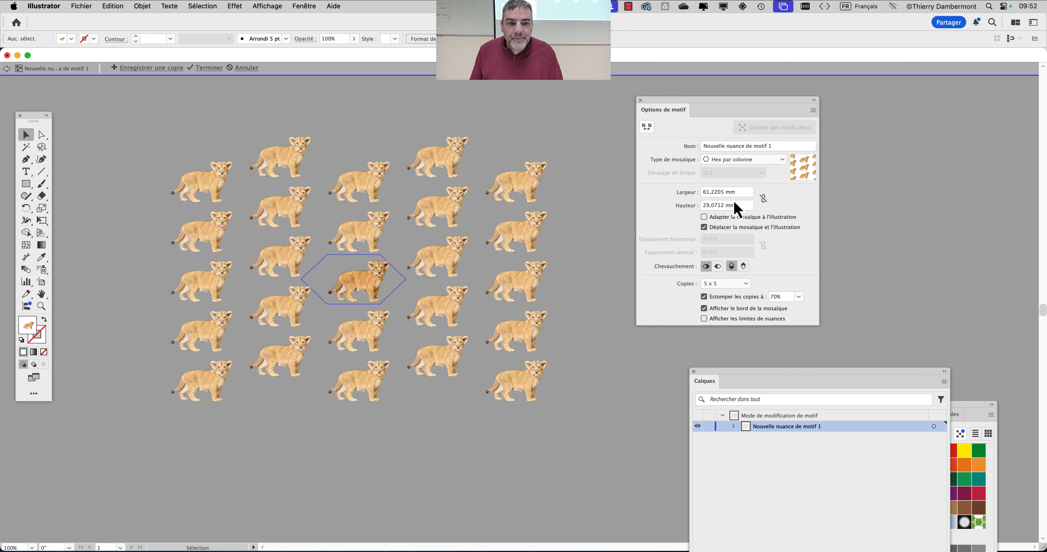
{"action": "left_click", "coordinate": [736, 162]}
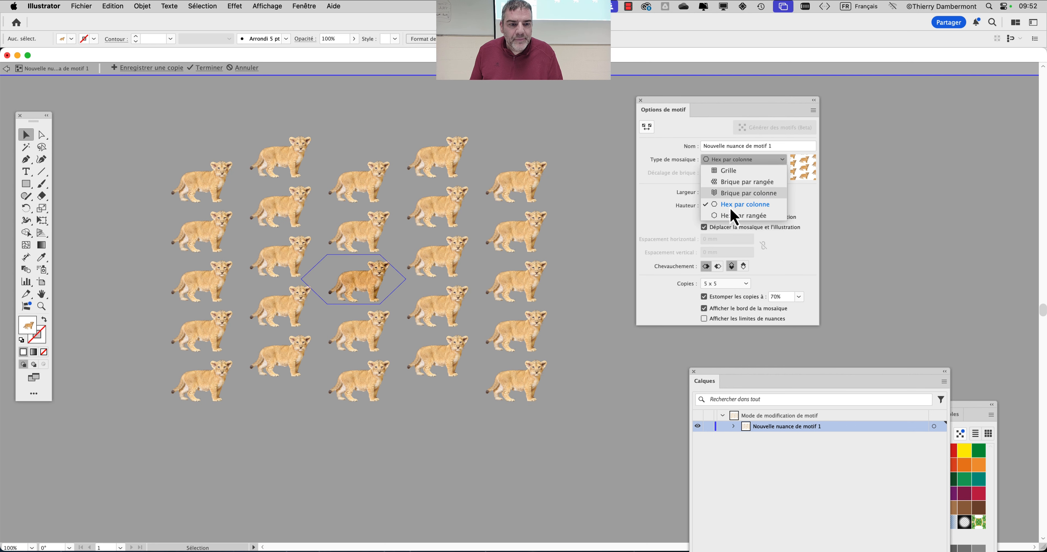
{"action": "left_click", "coordinate": [732, 222]}
Switch the tile type to Brique par rangée, Brique par colonne and back to Grille to compare the layouts
{"action": "left_click", "coordinate": [731, 163]}
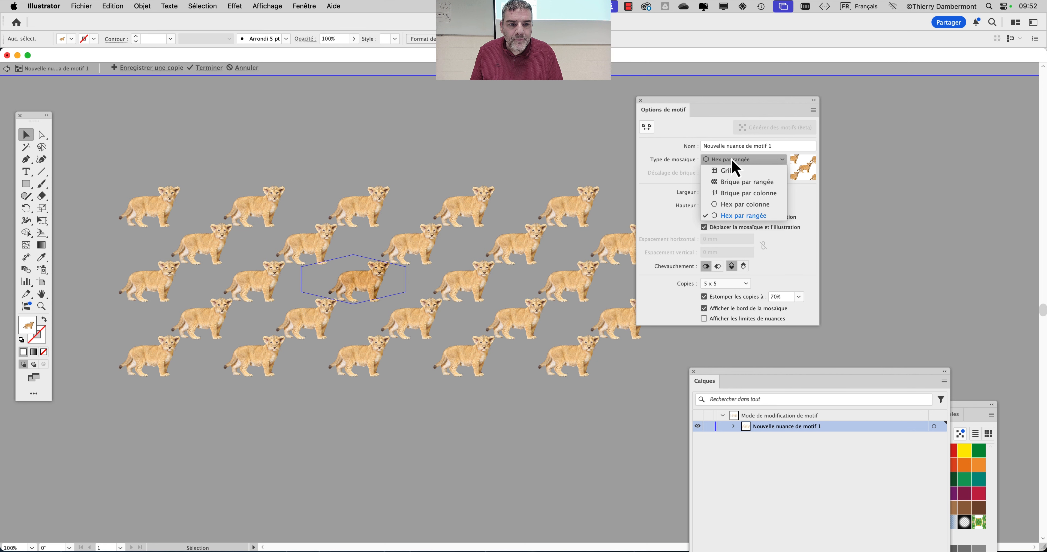
{"action": "left_click", "coordinate": [737, 182]}
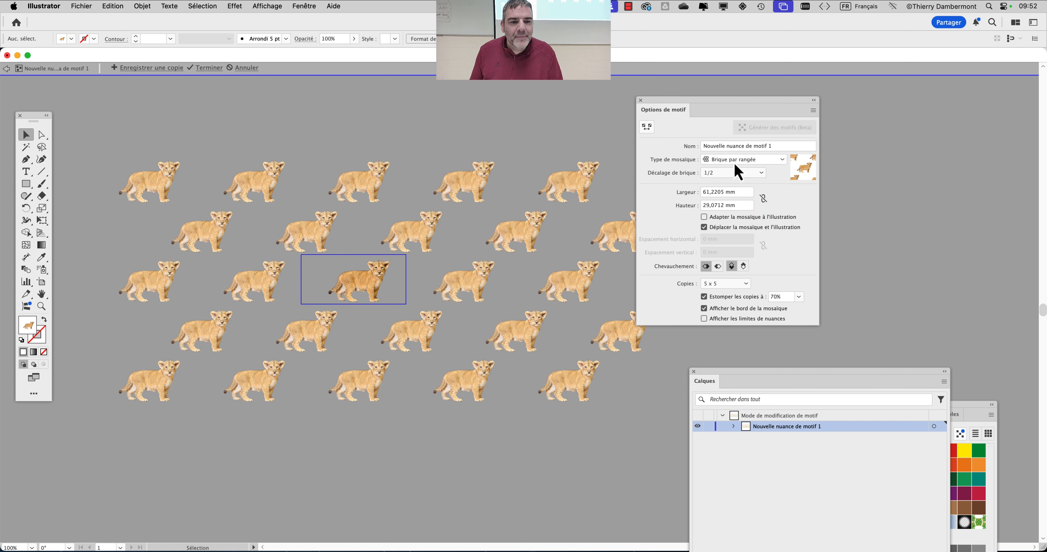
{"action": "left_click", "coordinate": [734, 163]}
{"action": "left_click", "coordinate": [731, 195]}
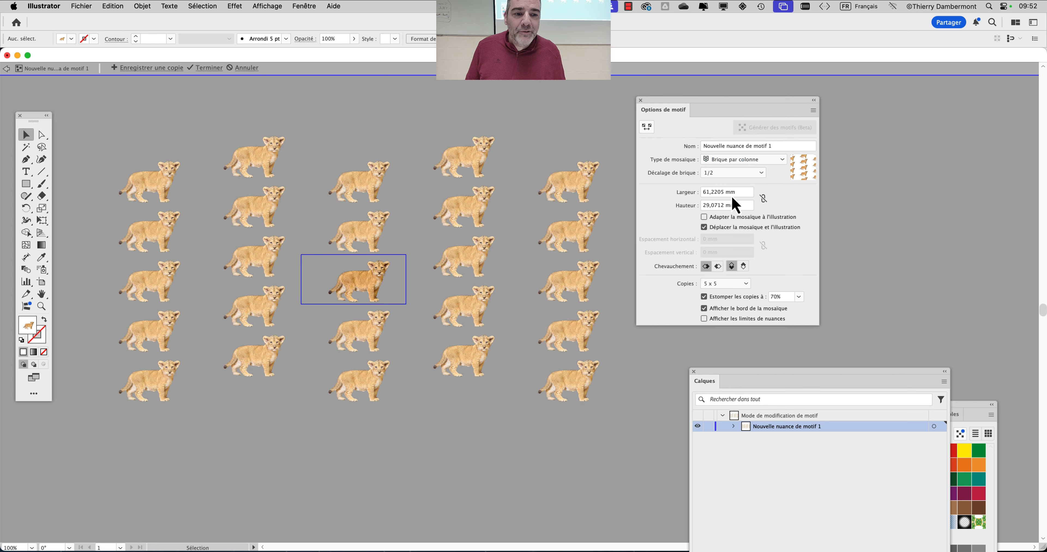
{"action": "left_click", "coordinate": [727, 162]}
{"action": "left_click", "coordinate": [728, 171]}
Compare the row and column brick layouts again and set the tile type to Brique par rangée
{"action": "left_click", "coordinate": [729, 160]}
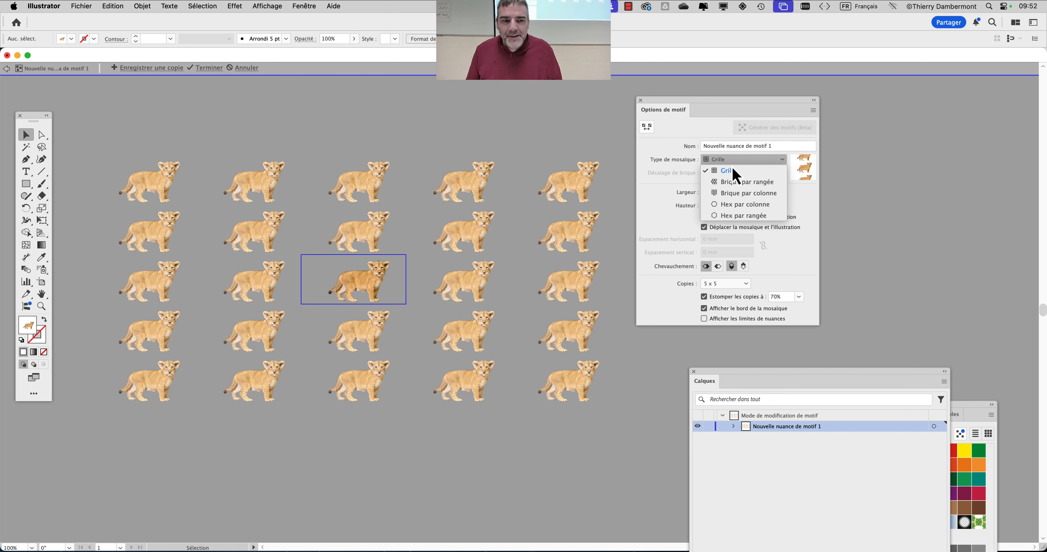
{"action": "left_click", "coordinate": [736, 183]}
{"action": "left_click", "coordinate": [731, 162]}
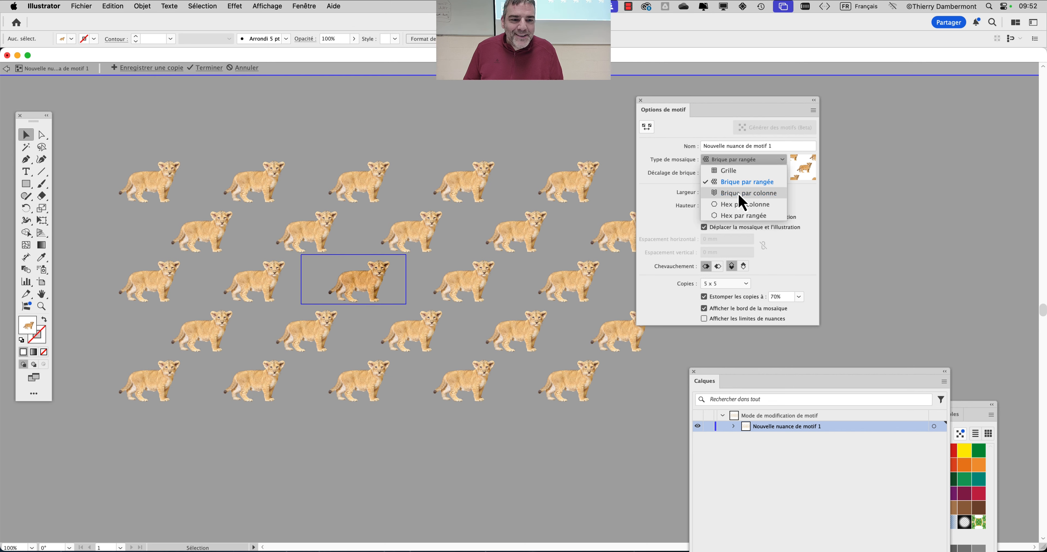
{"action": "left_click", "coordinate": [736, 196]}
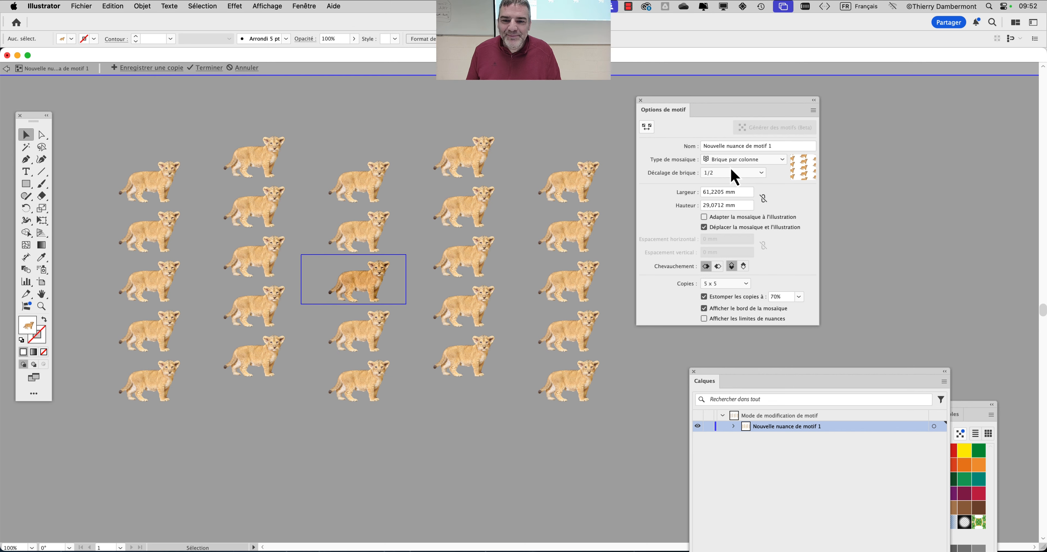
{"action": "left_click", "coordinate": [732, 160]}
{"action": "left_click", "coordinate": [737, 189]}
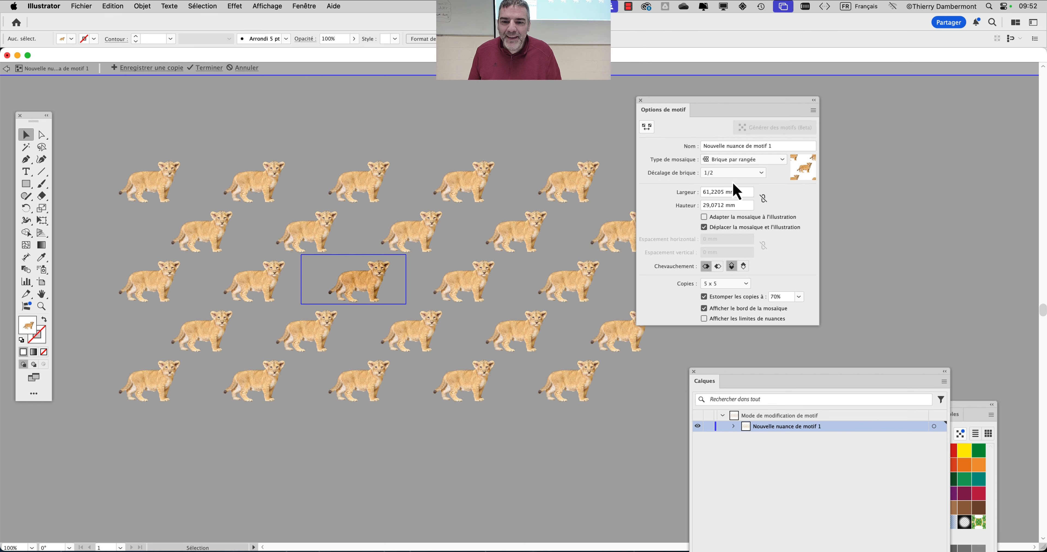
Move Options de motif away from the cubs, try a brick offset of 3/4, and set the offset to 1/5
{"action": "left_click_drag", "start_coordinate": [719, 107], "coordinate": [822, 102]}
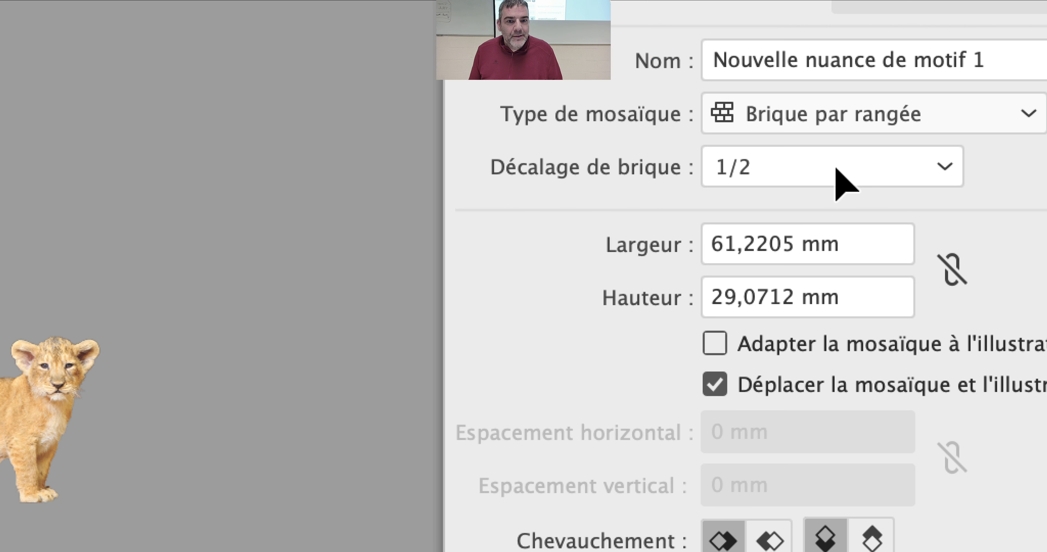
{"action": "left_click", "coordinate": [835, 170]}
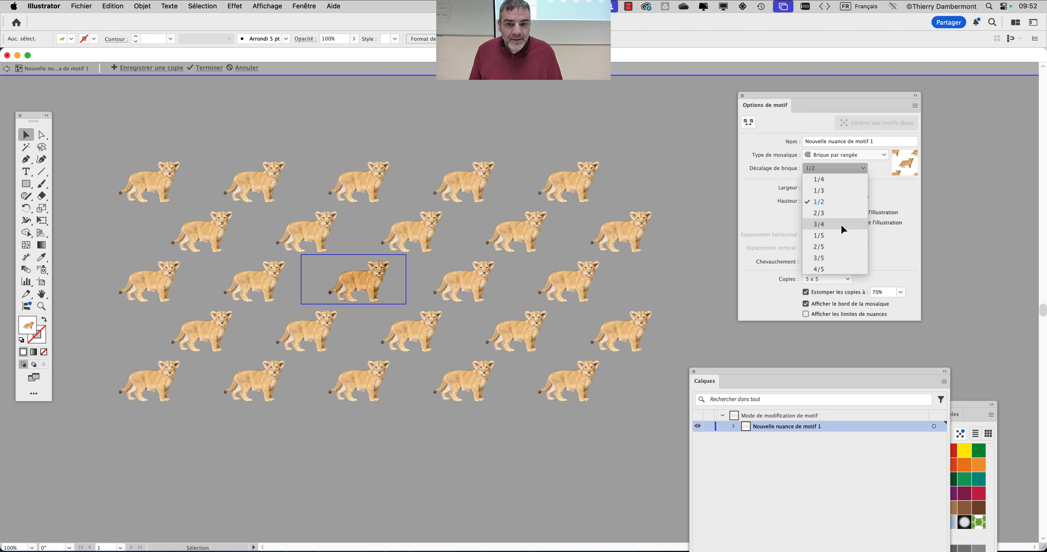
{"action": "left_click", "coordinate": [840, 224]}
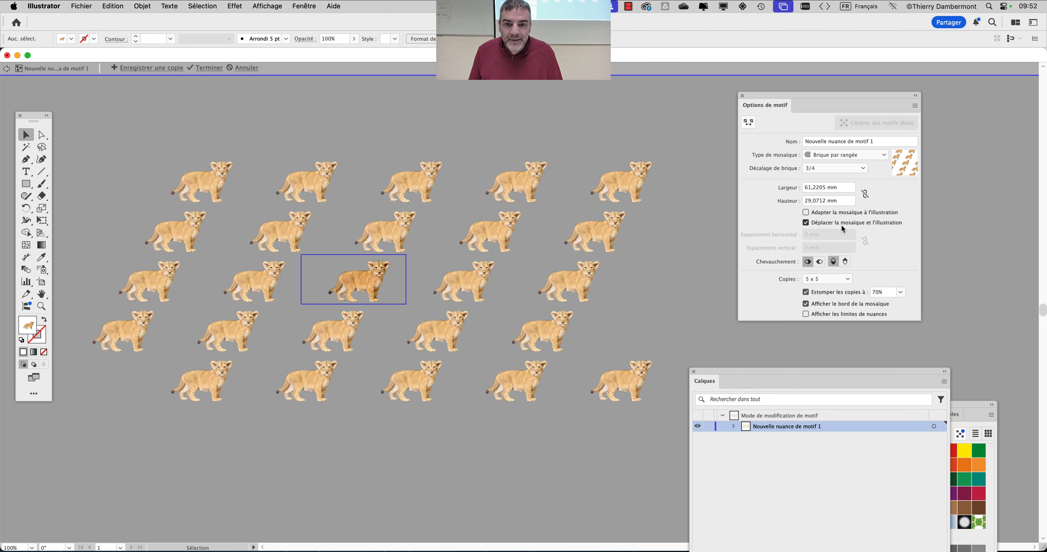
{"action": "left_click", "coordinate": [834, 168]}
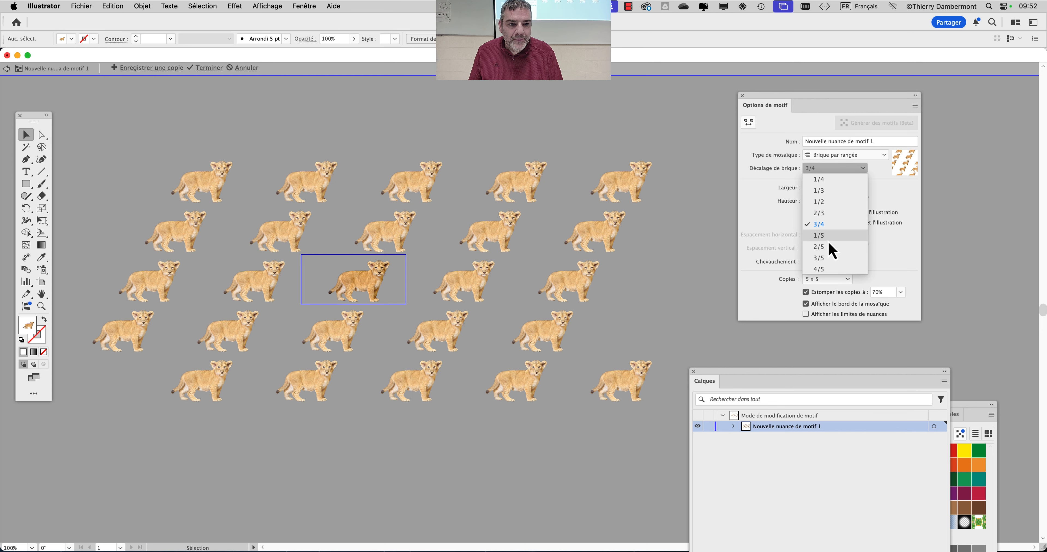
{"action": "left_click", "coordinate": [827, 240]}
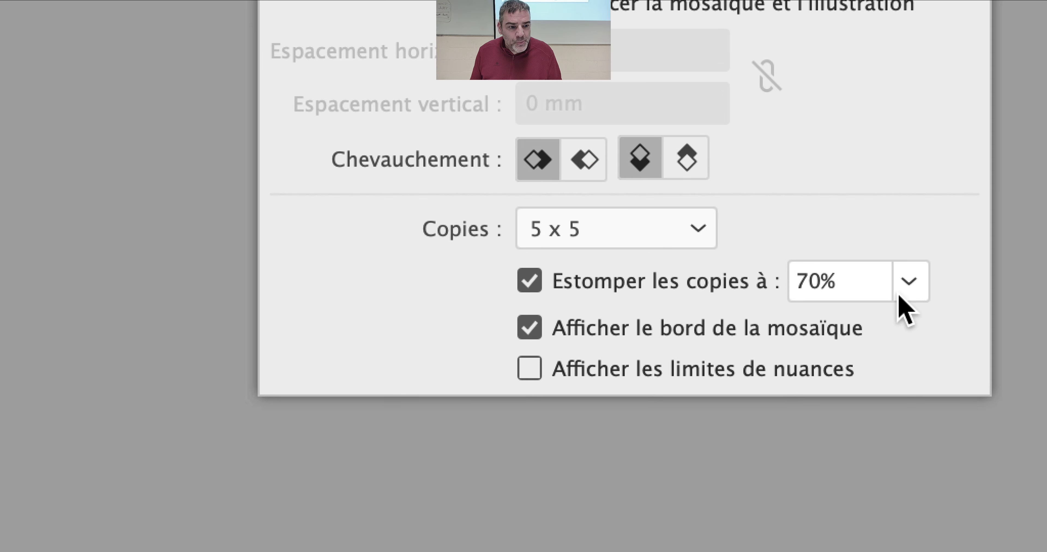
Try dimming the pattern copies to 40%, and set their dimming value to 100%
{"action": "left_click", "coordinate": [899, 297]}
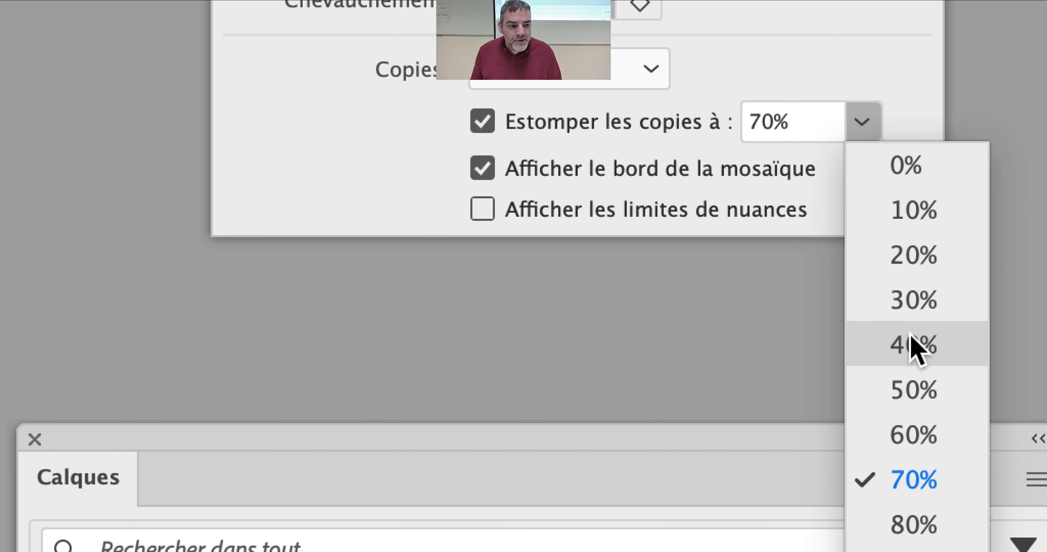
{"action": "left_click", "coordinate": [910, 341]}
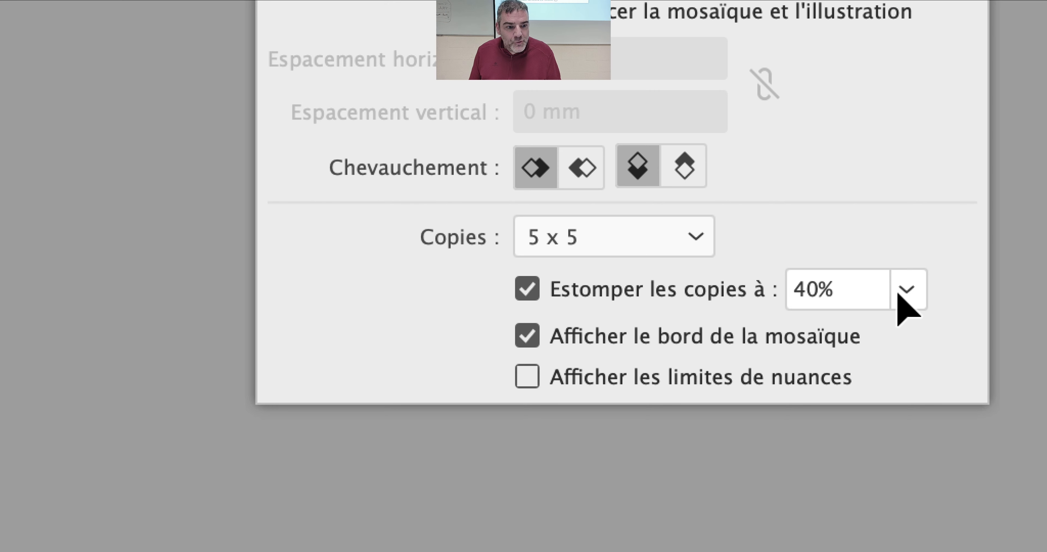
{"action": "left_click", "coordinate": [900, 292]}
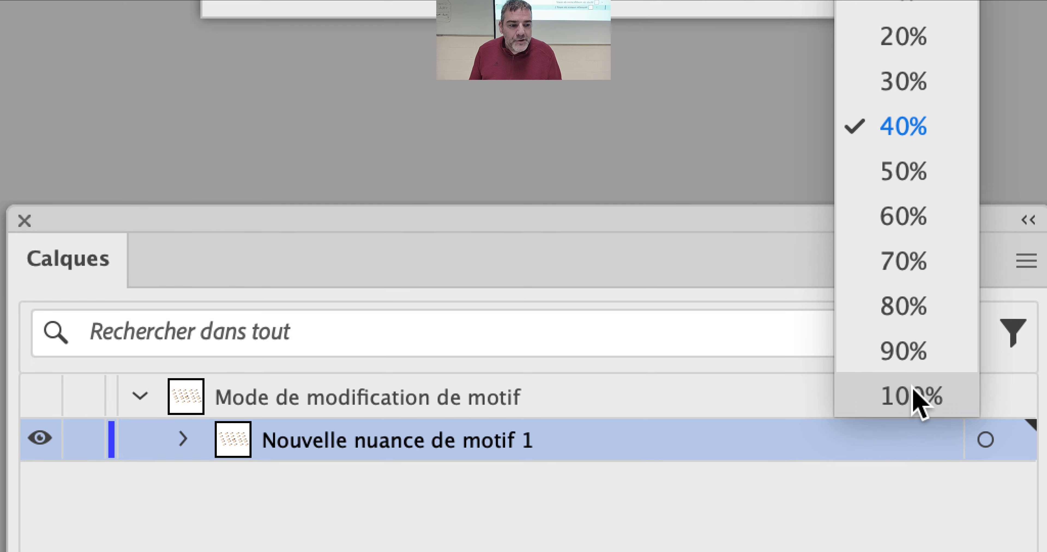
{"action": "left_click", "coordinate": [916, 445]}
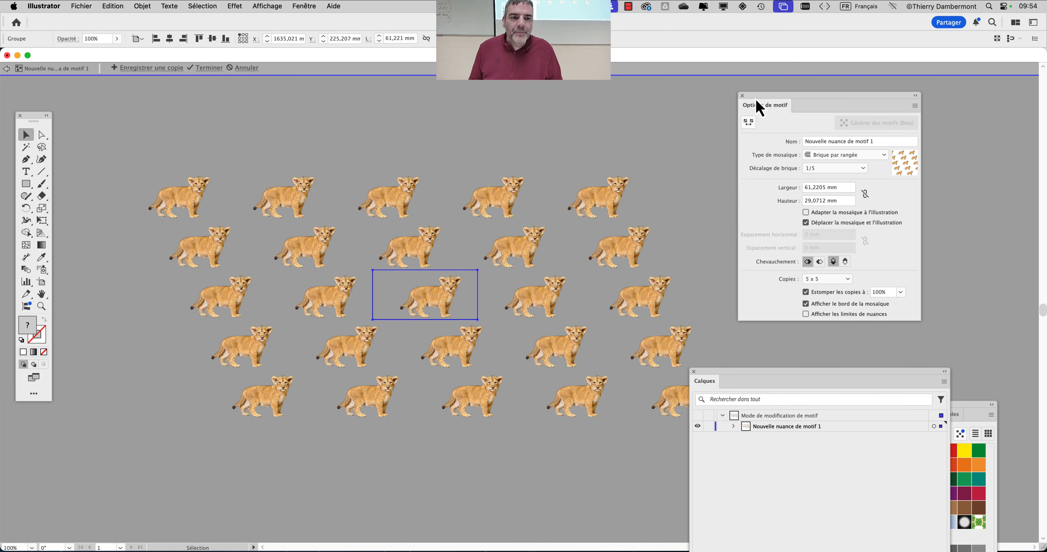
Activate the pattern tile tool and resize the tile around the cub to about 58 mm wide and 56 mm high
{"action": "left_click_drag", "start_coordinate": [758, 108], "coordinate": [709, 140]}
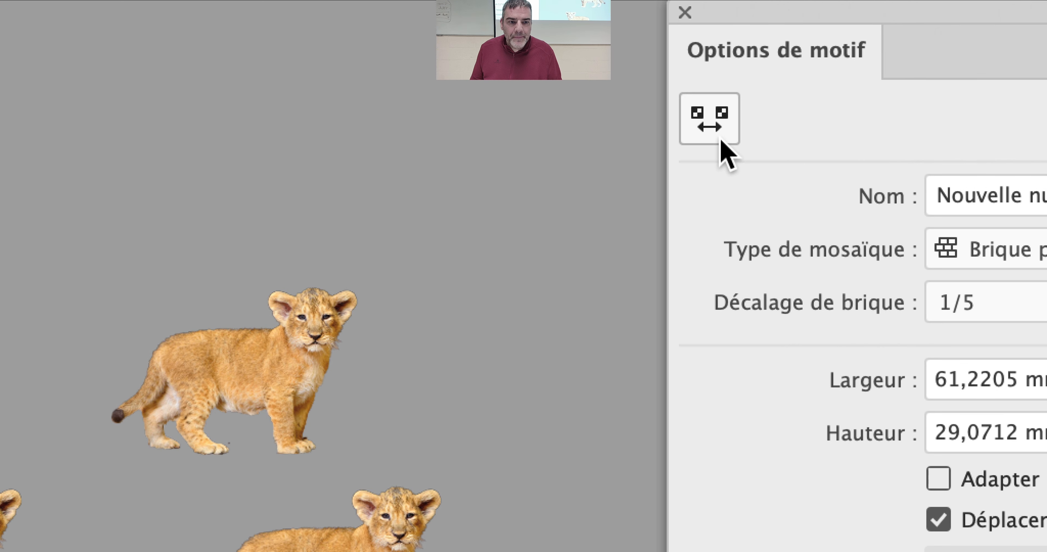
{"action": "left_click", "coordinate": [718, 139]}
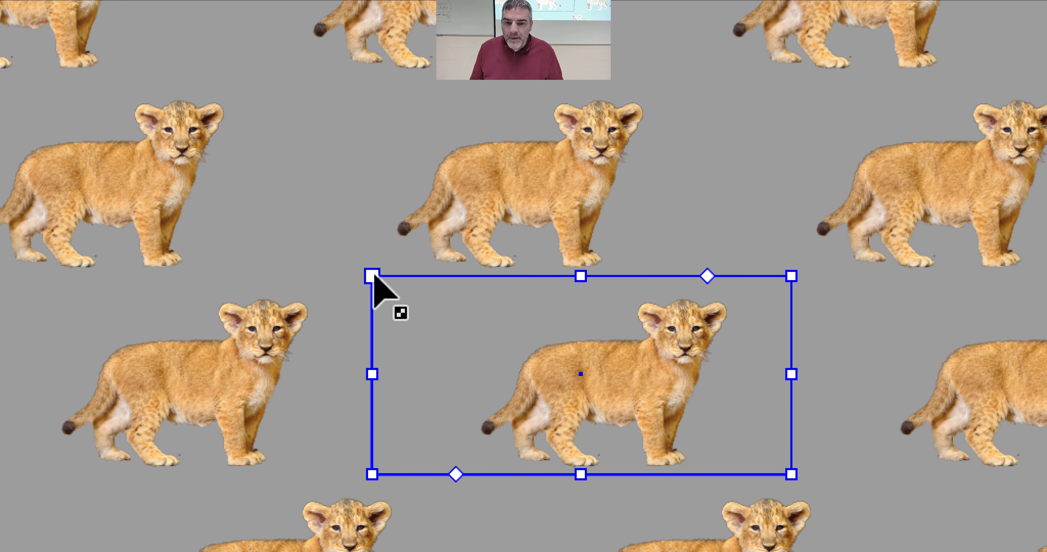
{"action": "mouse_move", "coordinate": [371, 276]}
{"action": "left_mouse_down"}
{"action": "mouse_move", "coordinate": [386, 287]}
{"action": "mouse_move", "coordinate": [388, 266]}
{"action": "left_mouse_up"}
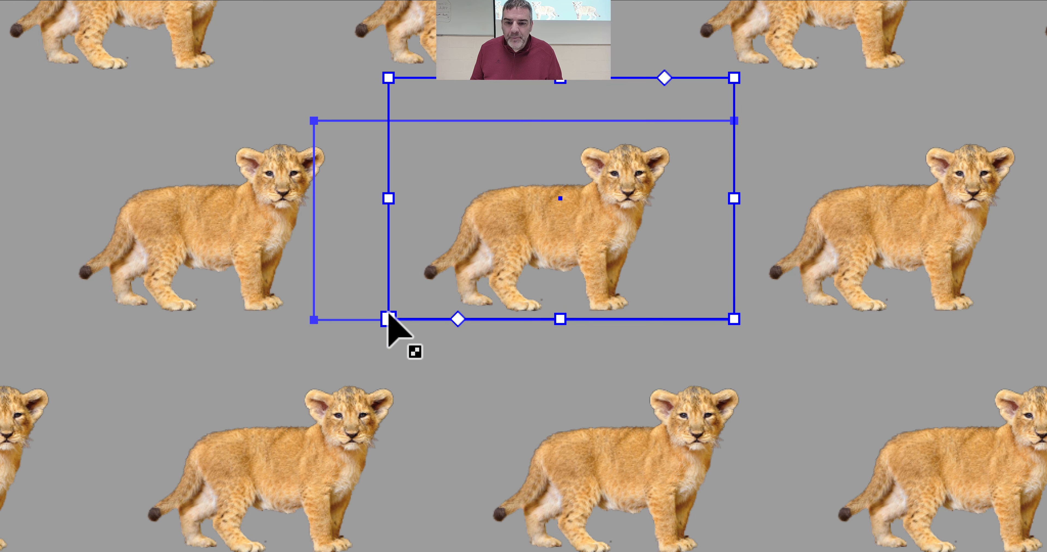
{"action": "left_click_drag", "start_coordinate": [388, 507], "coordinate": [388, 540]}
{"action": "left_click_drag", "start_coordinate": [387, 322], "coordinate": [389, 334]}
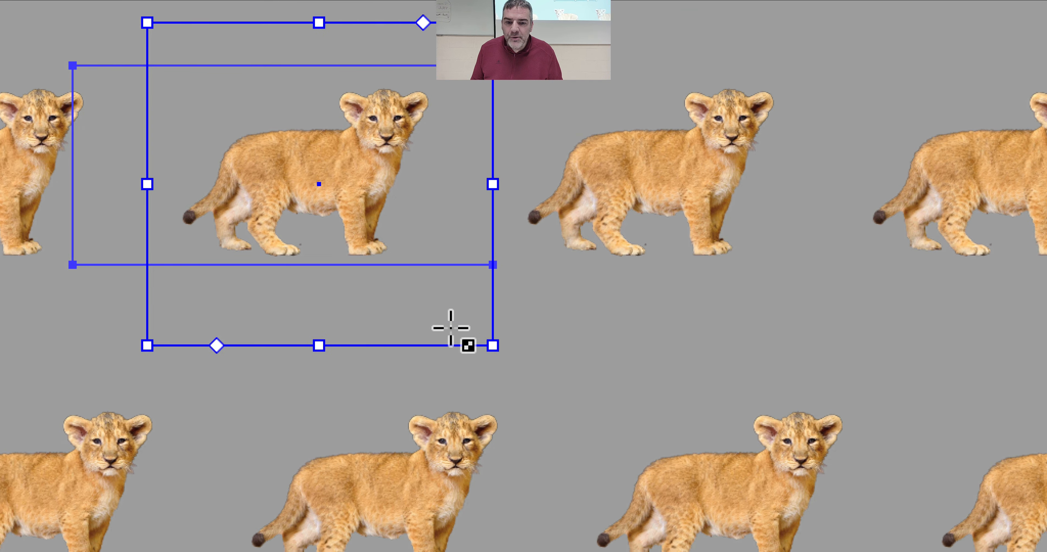
{"action": "left_click_drag", "start_coordinate": [474, 393], "coordinate": [389, 402]}
{"action": "left_click_drag", "start_coordinate": [440, 334], "coordinate": [441, 334]}
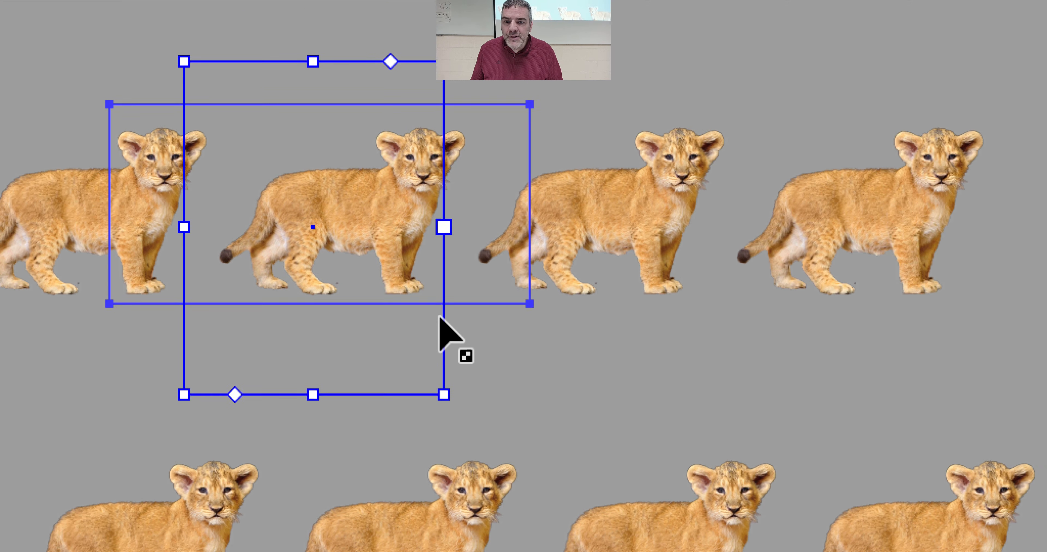
{"action": "left_click_drag", "start_coordinate": [441, 263], "coordinate": [523, 228]}
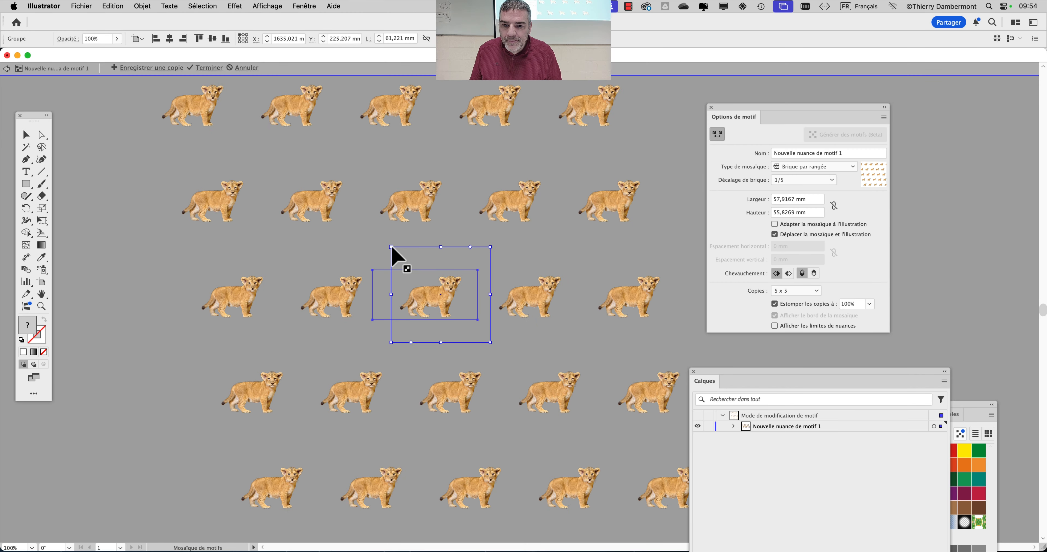
Shrink the pattern tile to about 23.3 mm wide and 14.6 mm high so that the cubs overlap
{"action": "left_click_drag", "start_coordinate": [392, 249], "coordinate": [413, 238]}
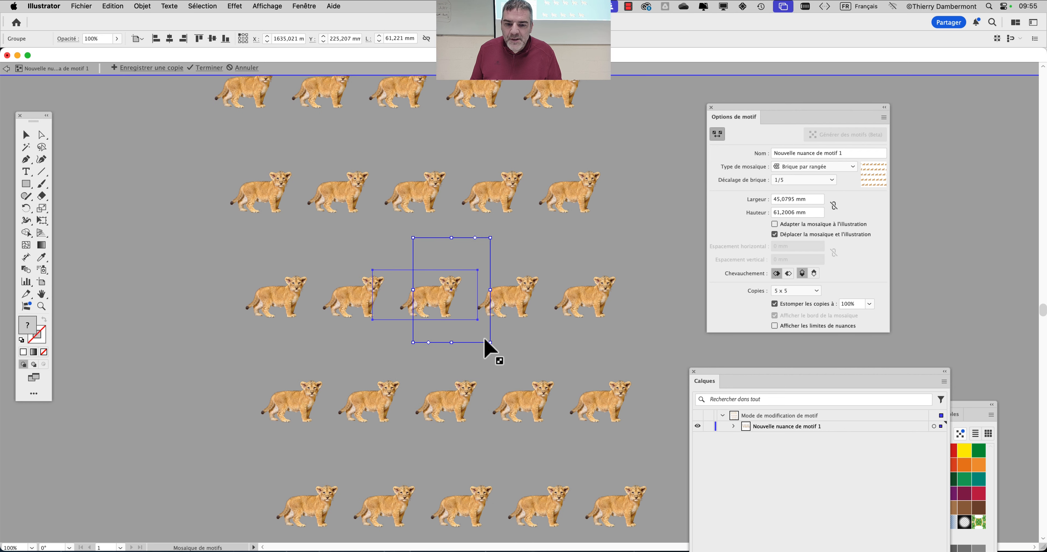
{"action": "left_click_drag", "start_coordinate": [488, 342], "coordinate": [452, 344]}
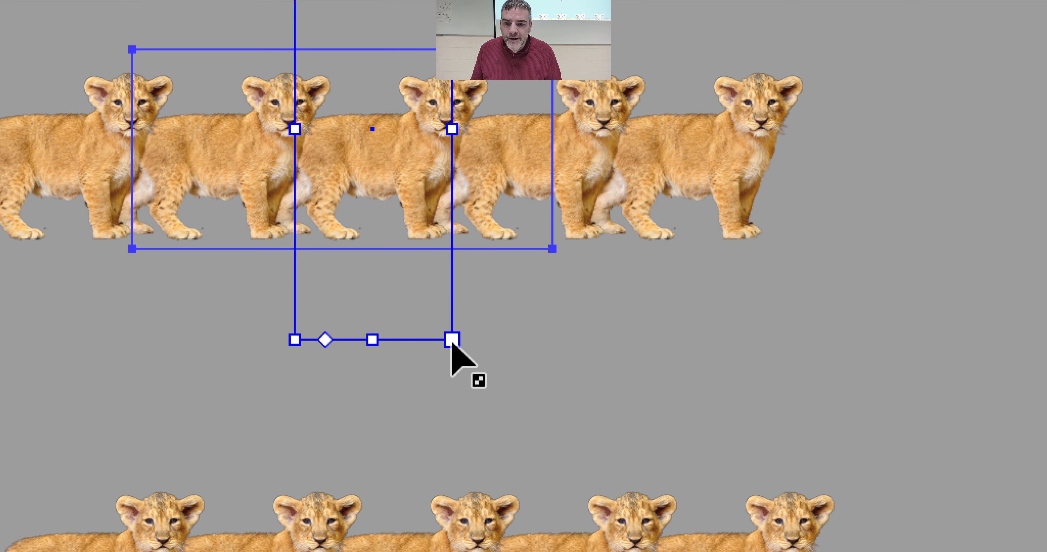
{"action": "left_click_drag", "start_coordinate": [452, 340], "coordinate": [448, 342]}
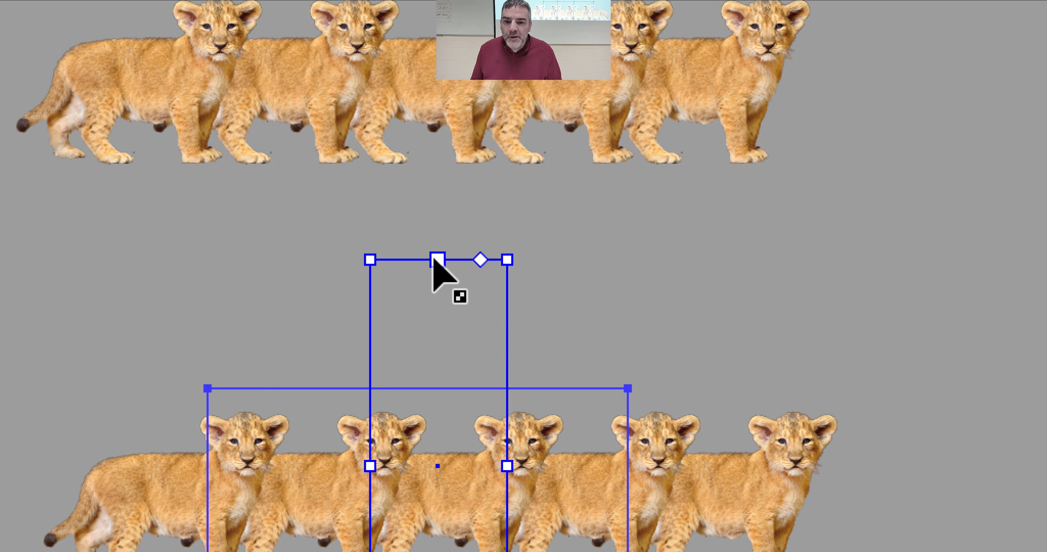
{"action": "left_click_drag", "start_coordinate": [437, 260], "coordinate": [435, 317]}
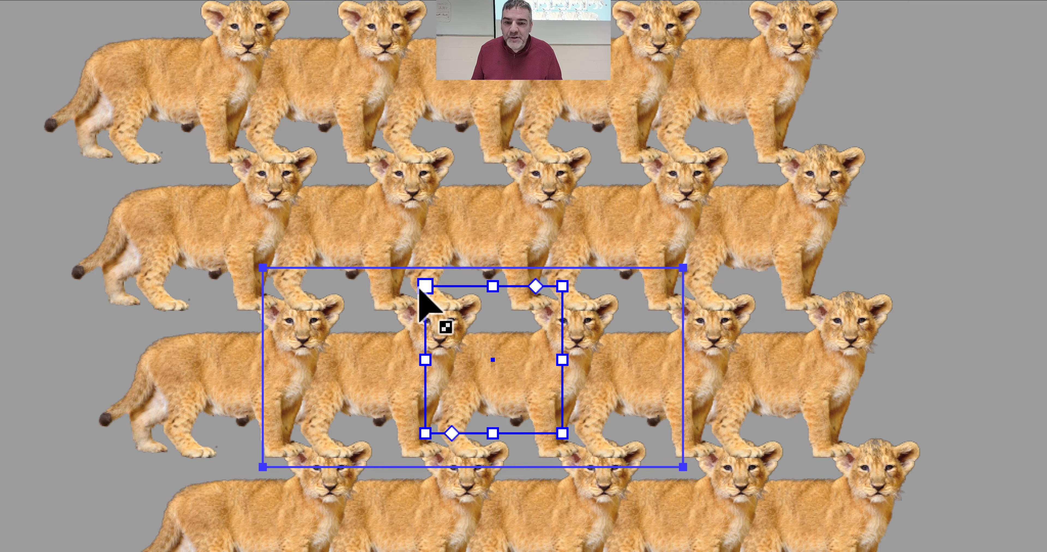
{"action": "left_click_drag", "start_coordinate": [405, 286], "coordinate": [416, 301]}
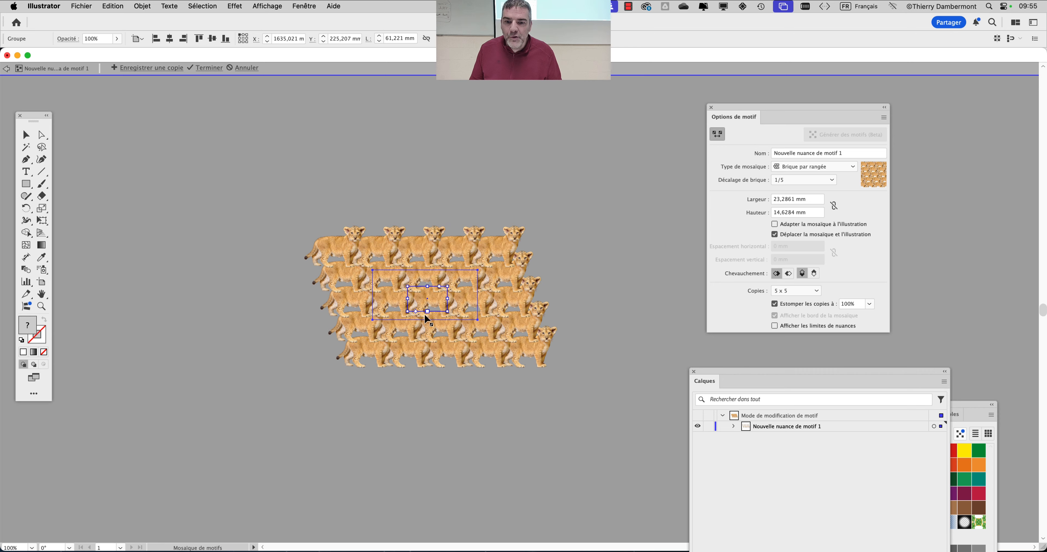
Examine the overlapping cubs and set the overlap to right in front horizontally and bottom in front vertically
{"action": "scroll", "coordinate": [437, 299], "scroll_direction": "up", "scroll_amount": 5}
{"action": "scroll", "coordinate": [437, 300], "scroll_direction": "up", "scroll_amount": 2}
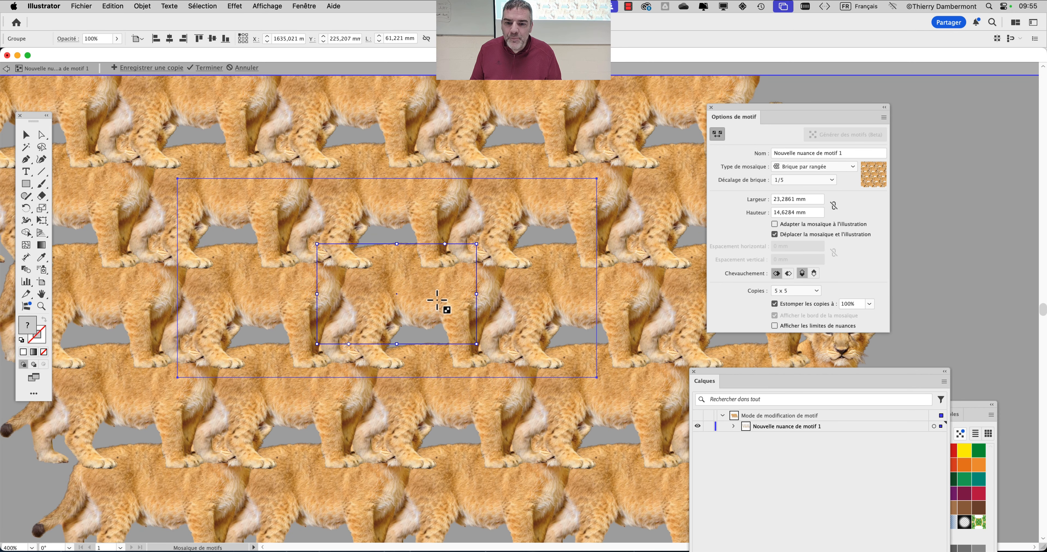
{"action": "scroll", "coordinate": [437, 301], "scroll_direction": "up", "scroll_amount": 2}
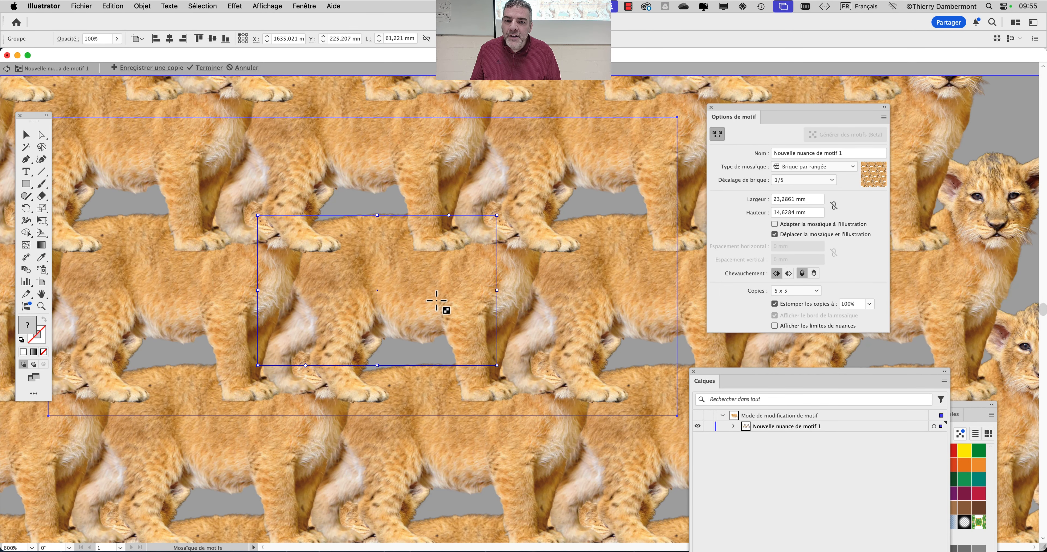
{"action": "scroll", "coordinate": [437, 300], "scroll_direction": "down", "scroll_amount": 2}
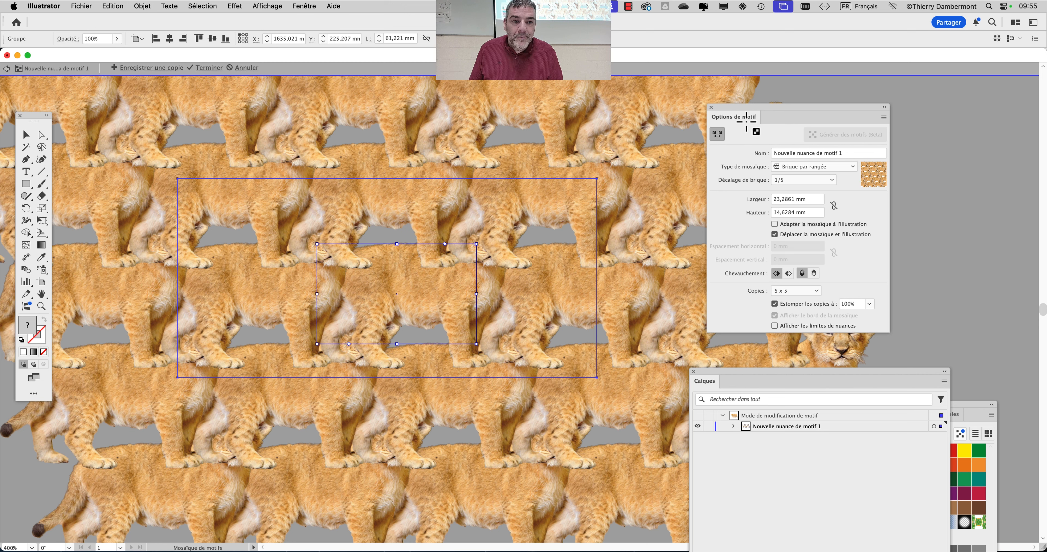
{"action": "left_click_drag", "start_coordinate": [742, 109], "coordinate": [675, 100]}
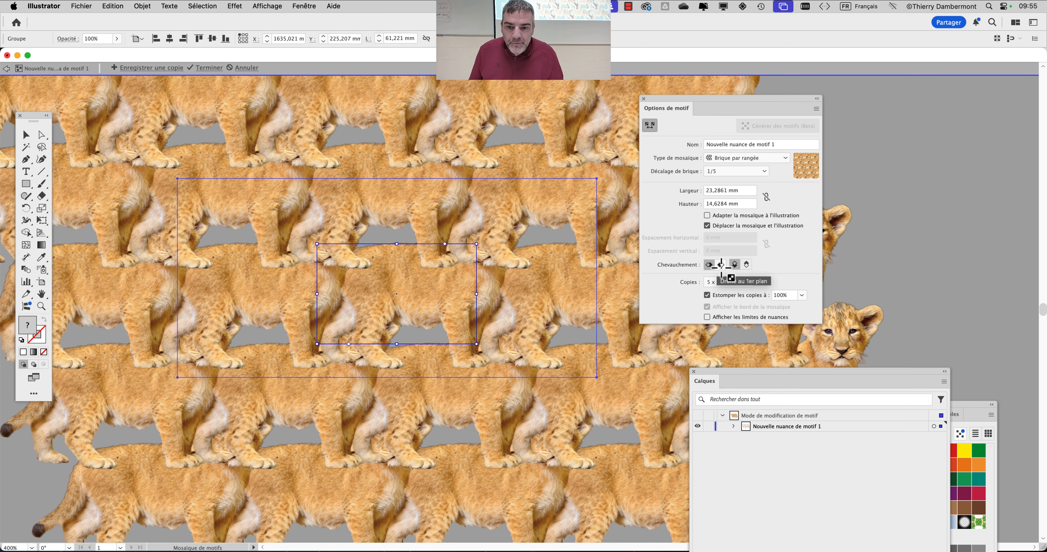
{"action": "left_click", "coordinate": [721, 266]}
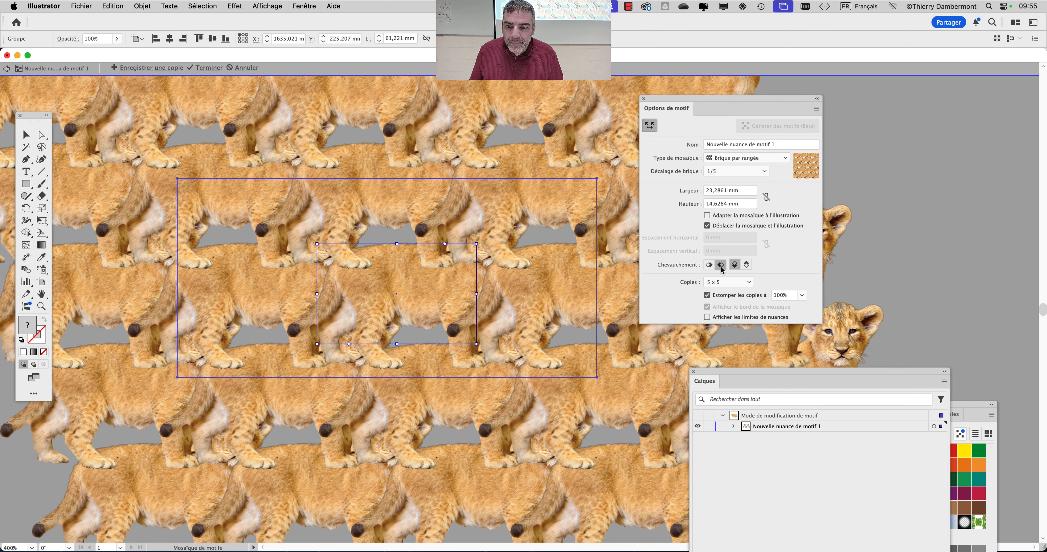
{"action": "left_click", "coordinate": [745, 266]}
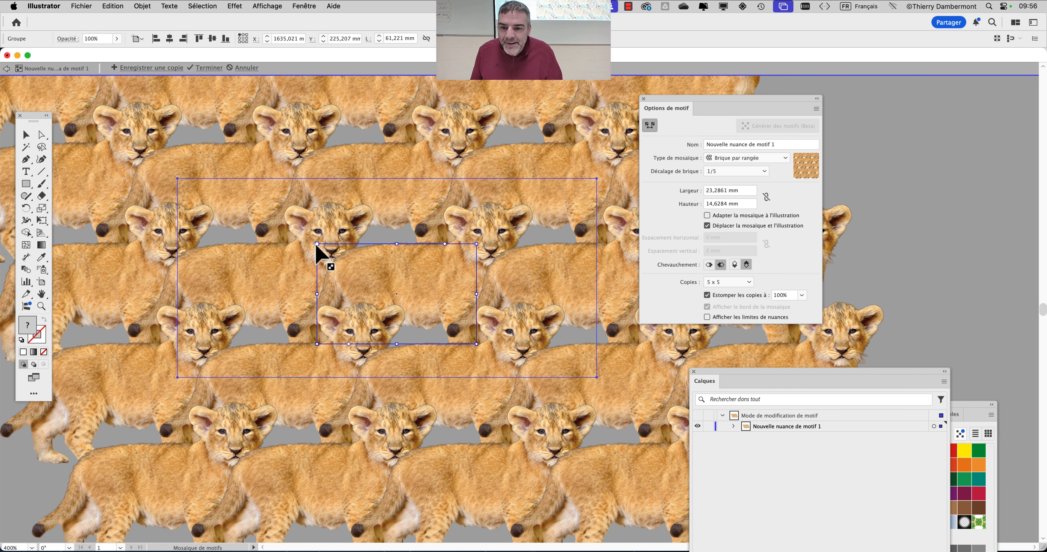
Enlarge the pattern tile to about 28.2 mm wide and 17.2 mm high to loosen the overlap between cubs
{"action": "left_click_drag", "start_coordinate": [317, 249], "coordinate": [284, 226]}
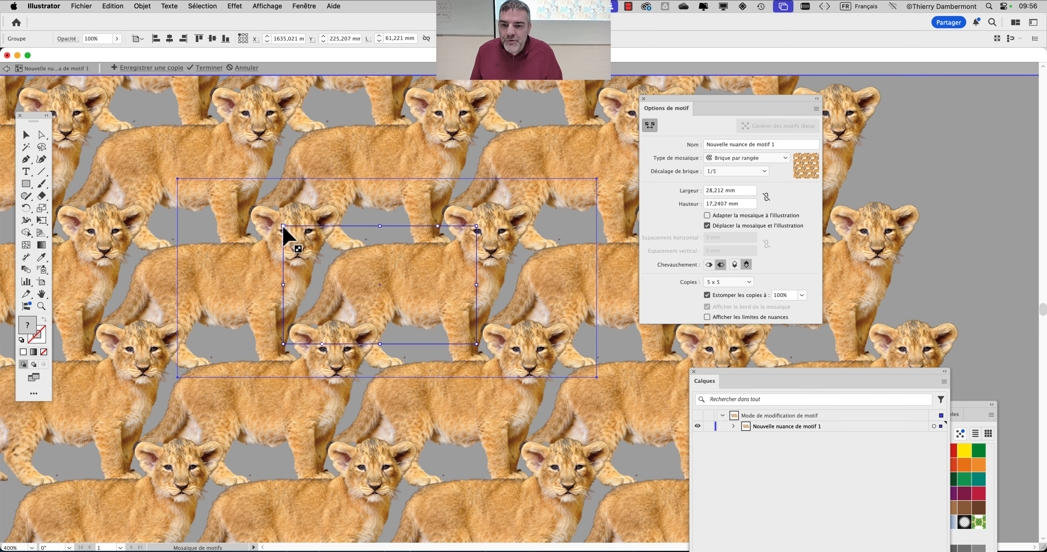
{"action": "scroll", "coordinate": [567, 303], "scroll_direction": "down", "scroll_amount": 2}
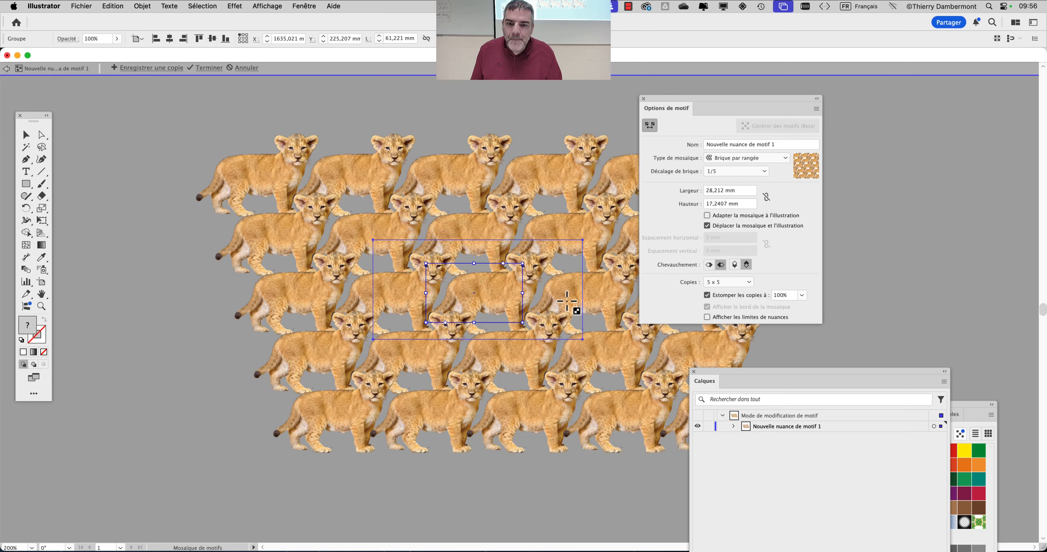
{"action": "left_click_drag", "start_coordinate": [440, 255], "coordinate": [307, 229]}
{"action": "key", "text": "super+Tab"}
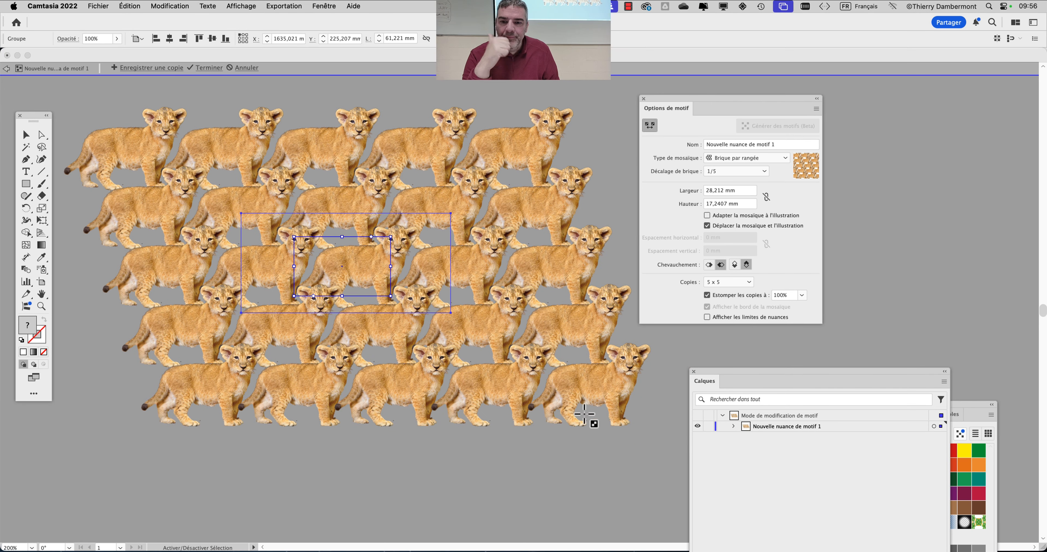
{"action": "left_click", "coordinate": [584, 415]}
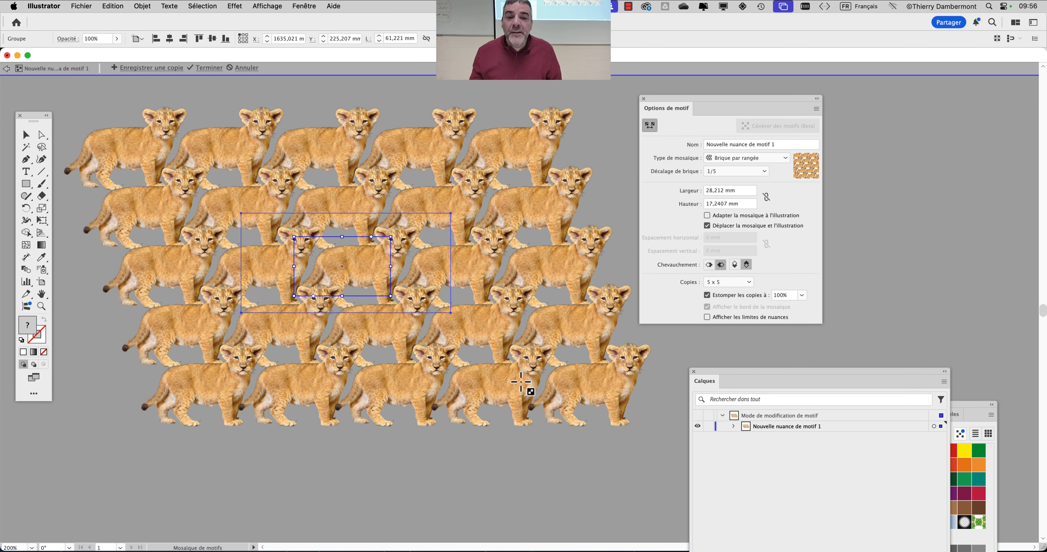
Move Options de motif clear of the cubs and save a copy of the pattern under the name Nouveau motif
{"action": "left_click_drag", "start_coordinate": [672, 107], "coordinate": [704, 110]}
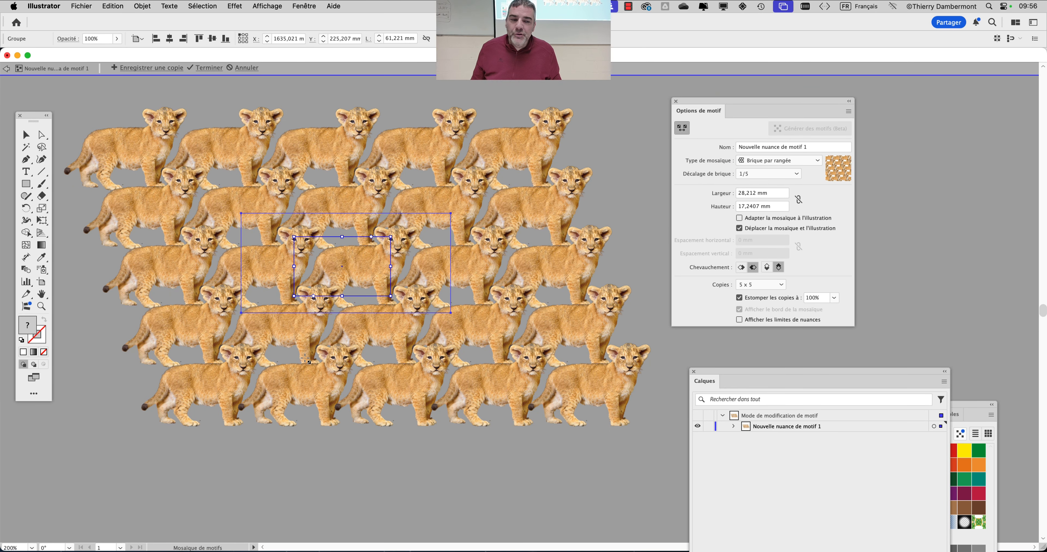
{"action": "left_click", "coordinate": [147, 68]}
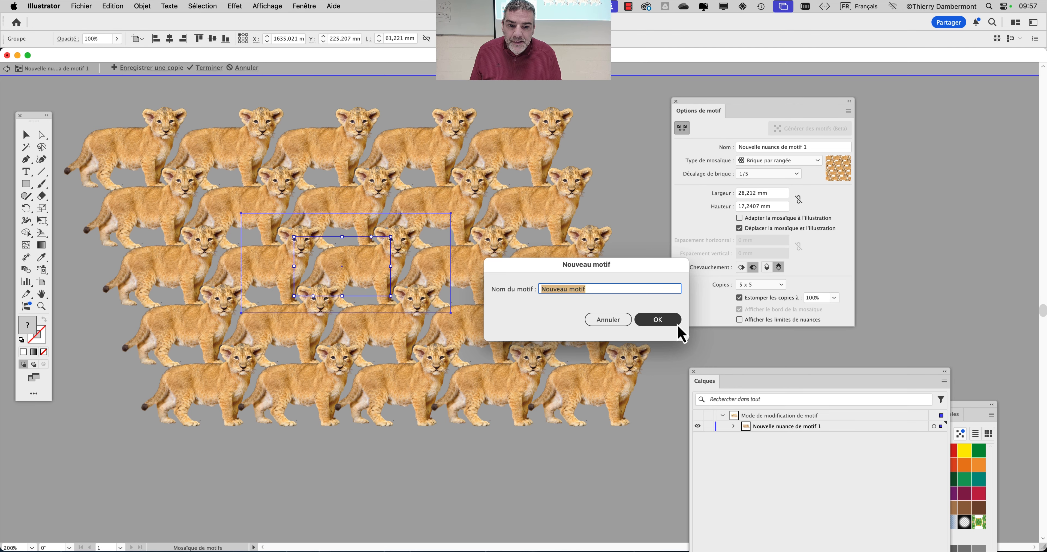
{"action": "left_click", "coordinate": [677, 325]}
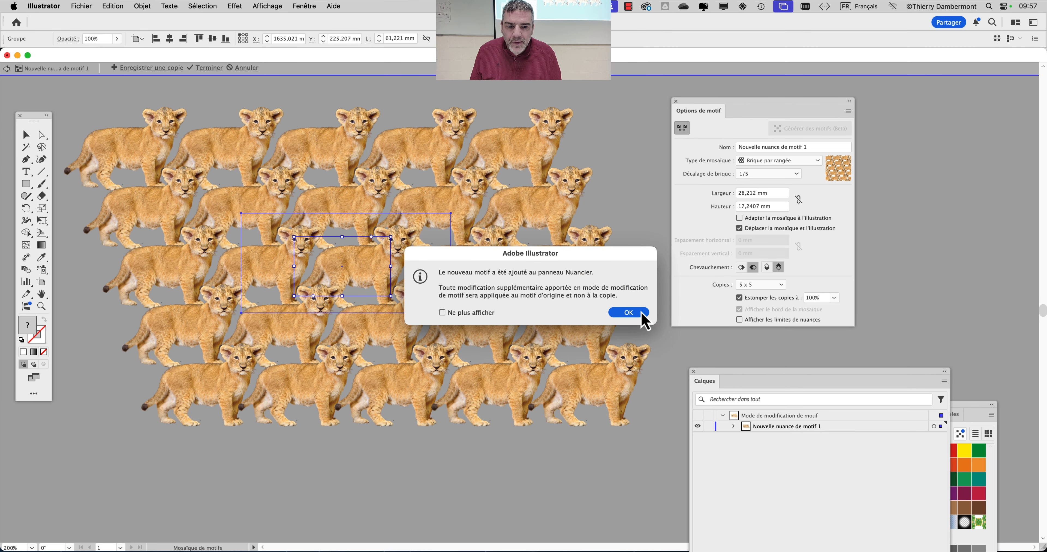